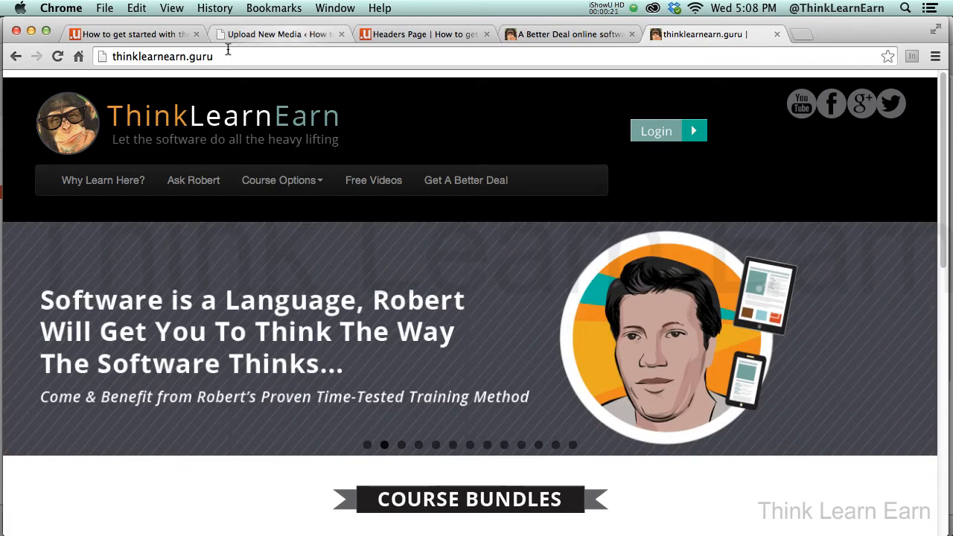
# Go to the admin dashboard of the Ultimatum tutorial site and open the Ultimatum theme's Extras Settings.
pyautogui.click(164, 37)
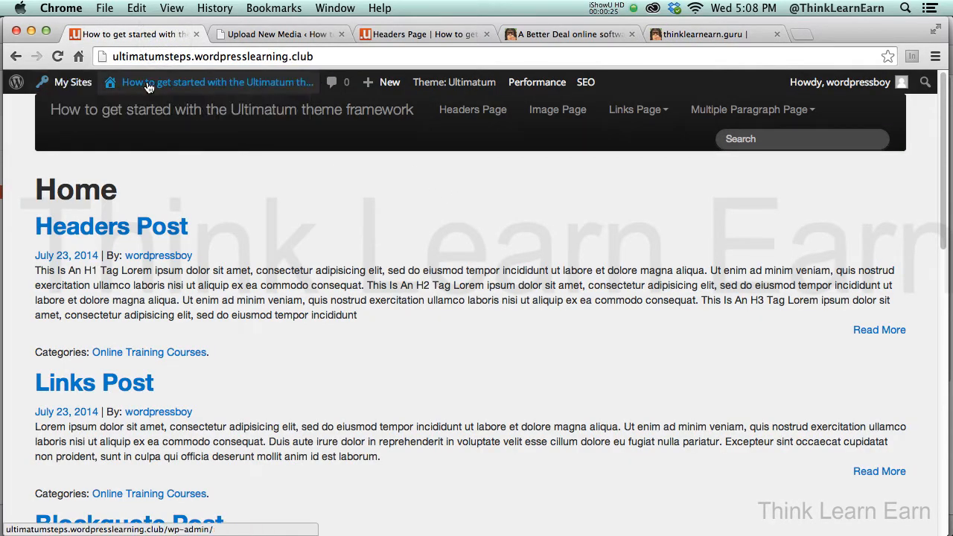
pyautogui.click(140, 109)
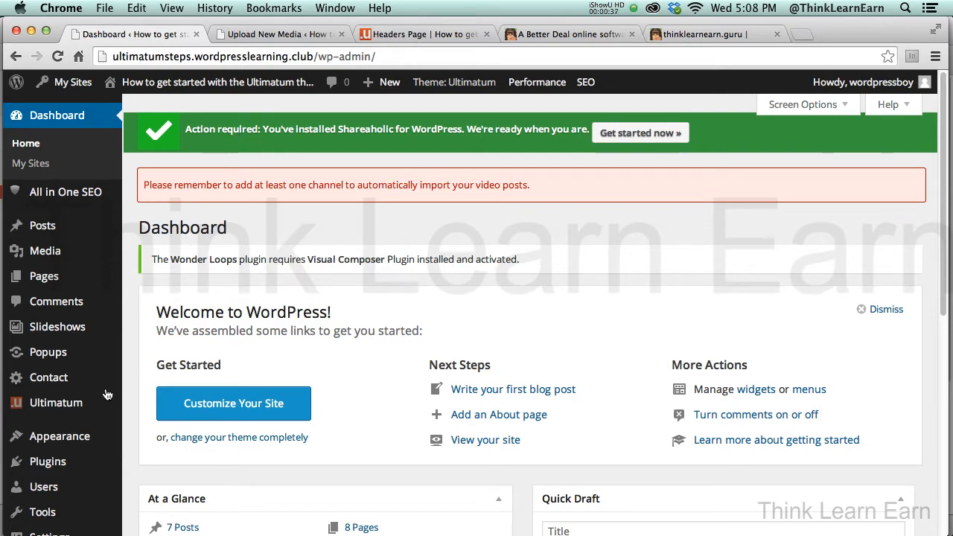
pyautogui.moveTo(80, 408)
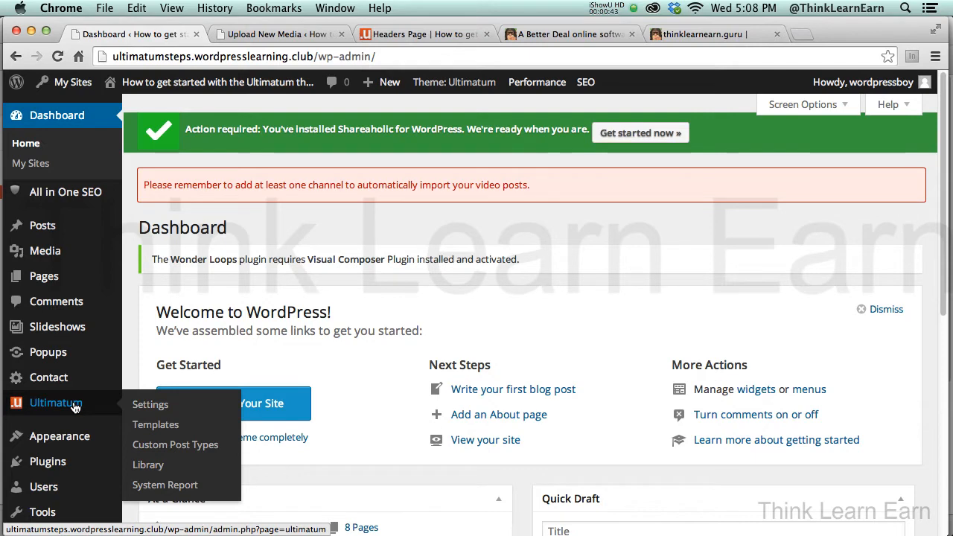
pyautogui.click(150, 406)
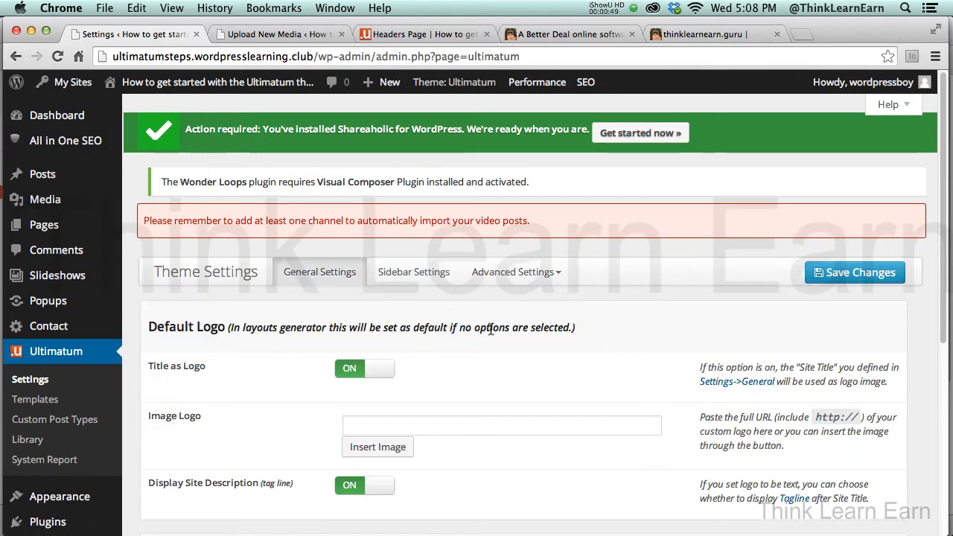
pyautogui.click(553, 274)
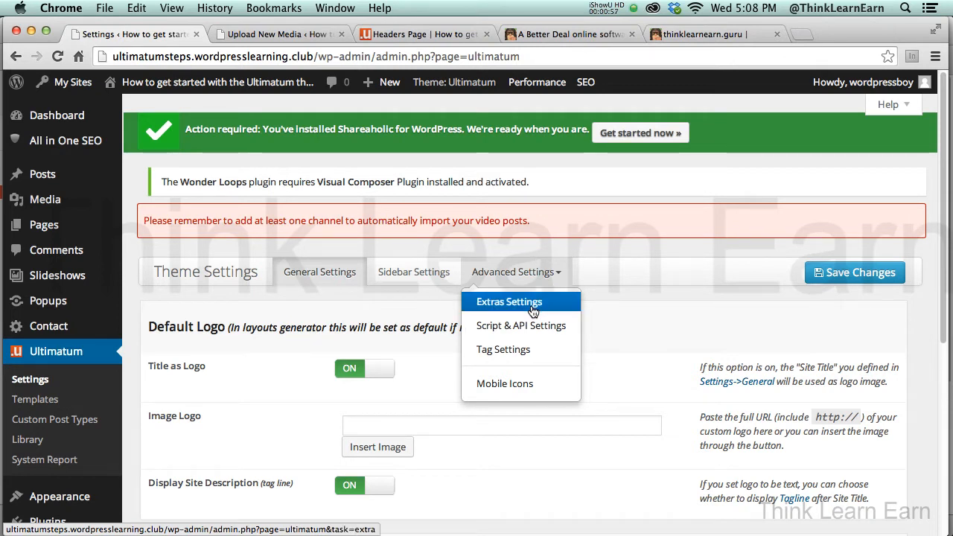
pyautogui.click(531, 303)
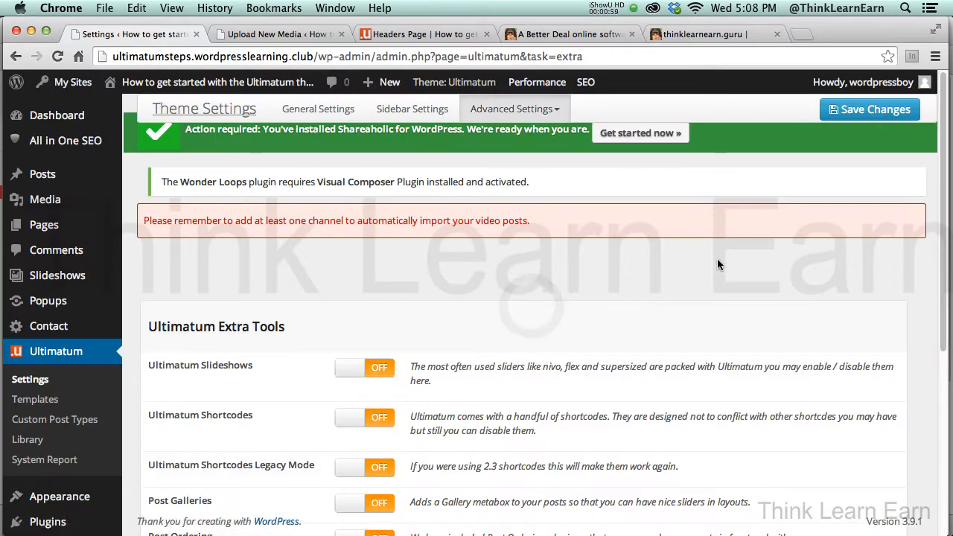
# Turn on Ultimatum Slideshows and Ultimatum Shortcodes in the extra tools and save the theme settings.
pyautogui.scroll(-3, 947, 296)
pyautogui.scroll(-2, 948, 296)
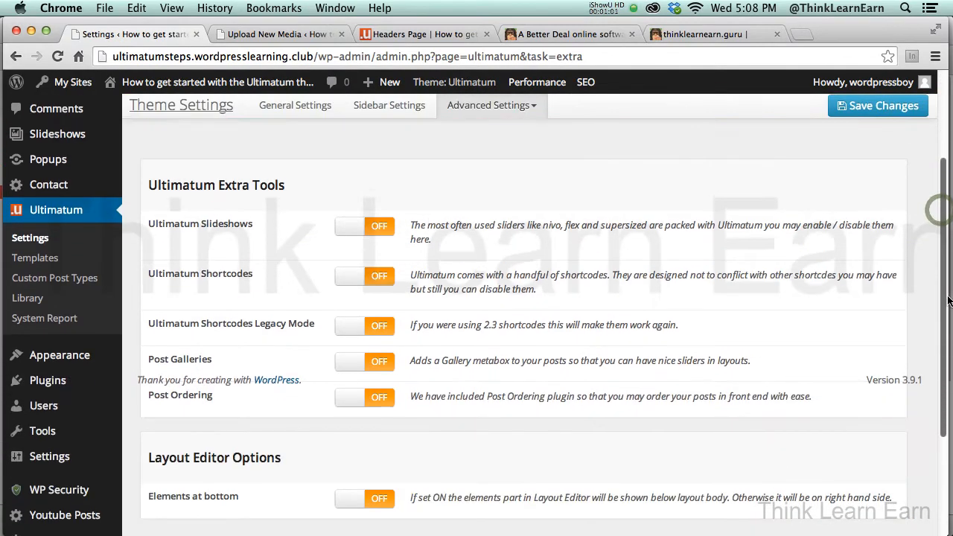
pyautogui.click(380, 228)
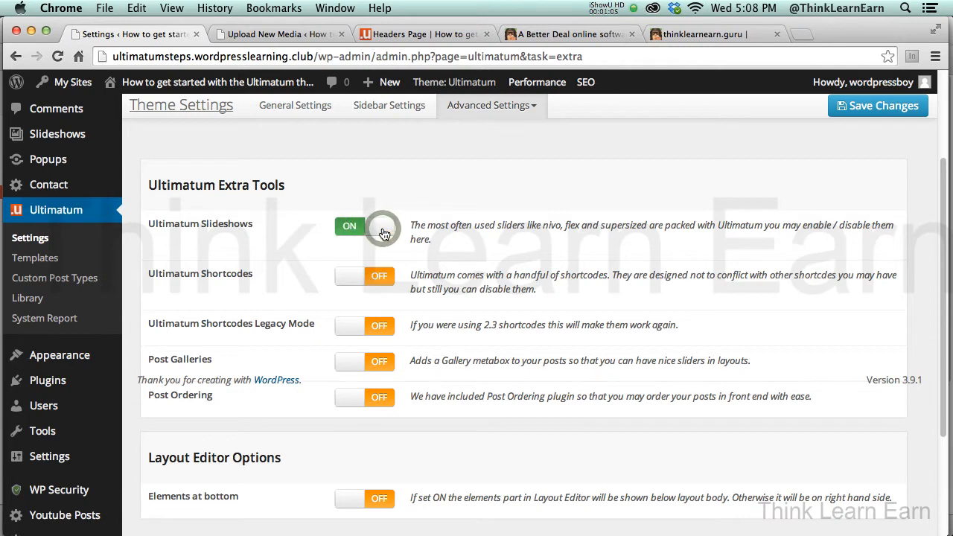
pyautogui.click(385, 280)
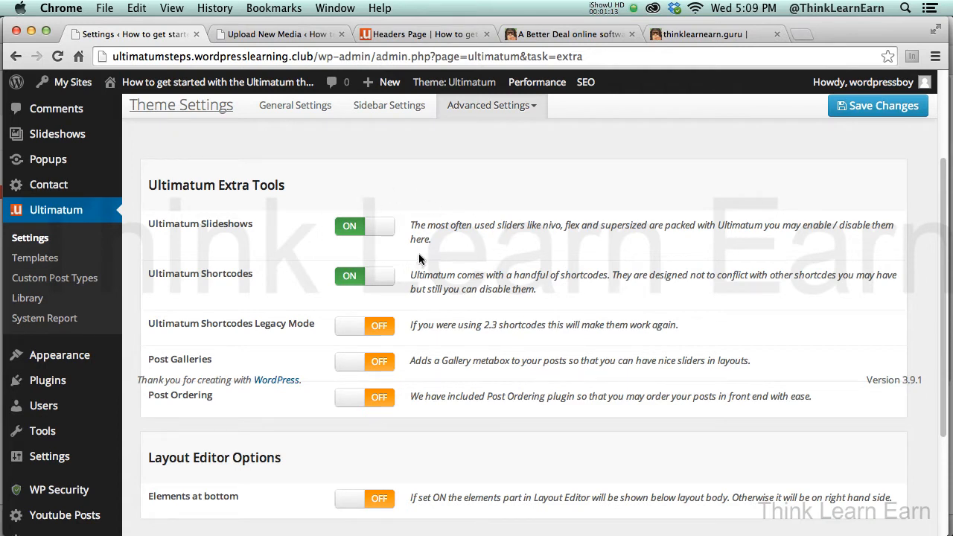
pyautogui.click(854, 109)
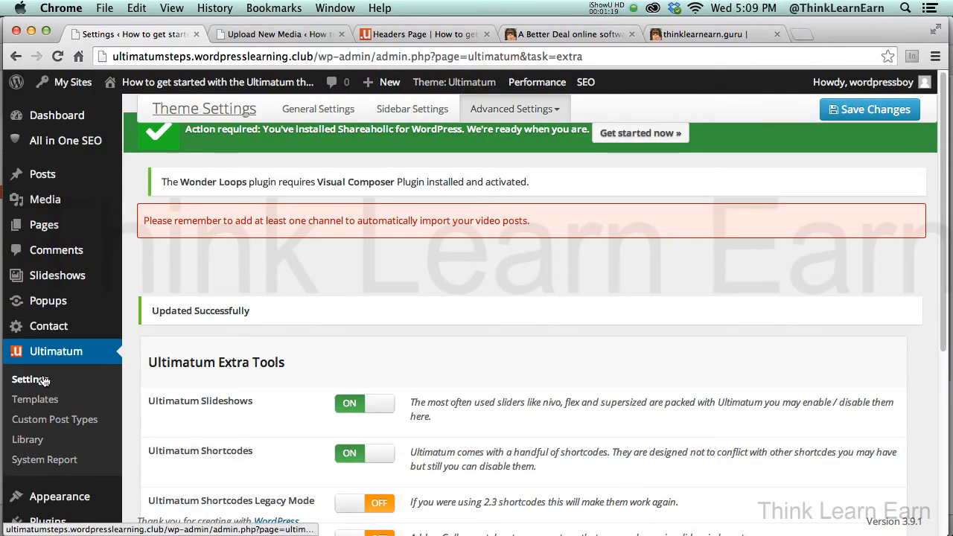
# Return to the dashboard and start a new slideshow with the newly enabled Ultimatum Slideshows tool.
pyautogui.click(67, 117)
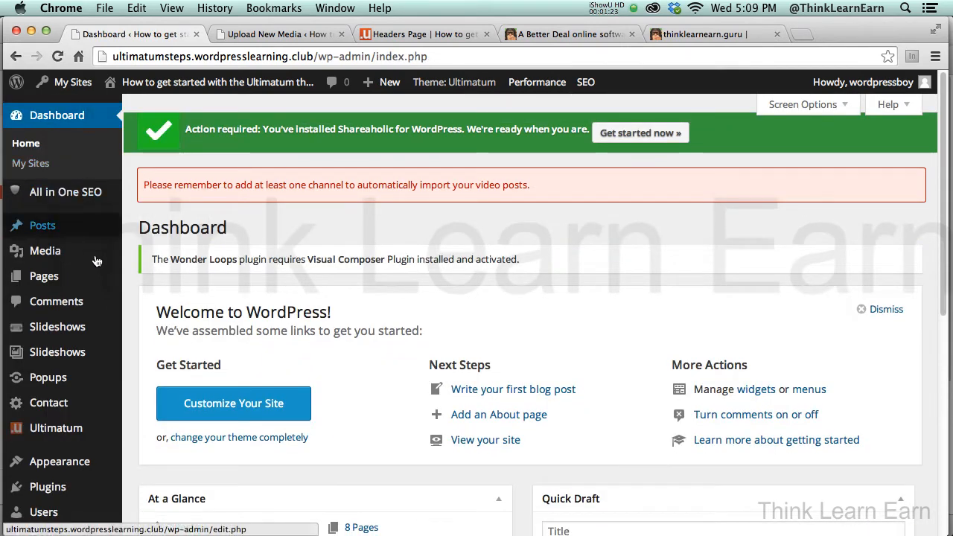
pyautogui.moveTo(71, 355)
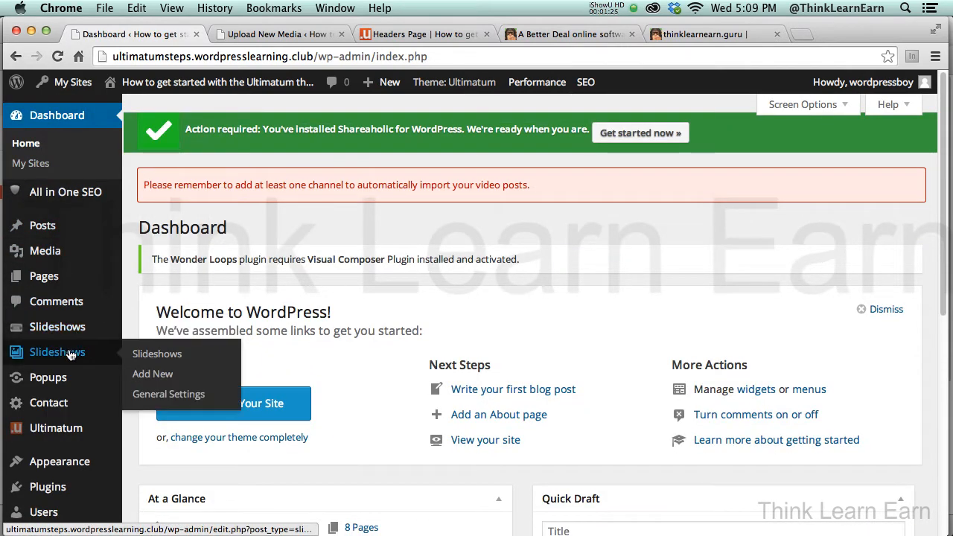
pyautogui.moveTo(71, 332)
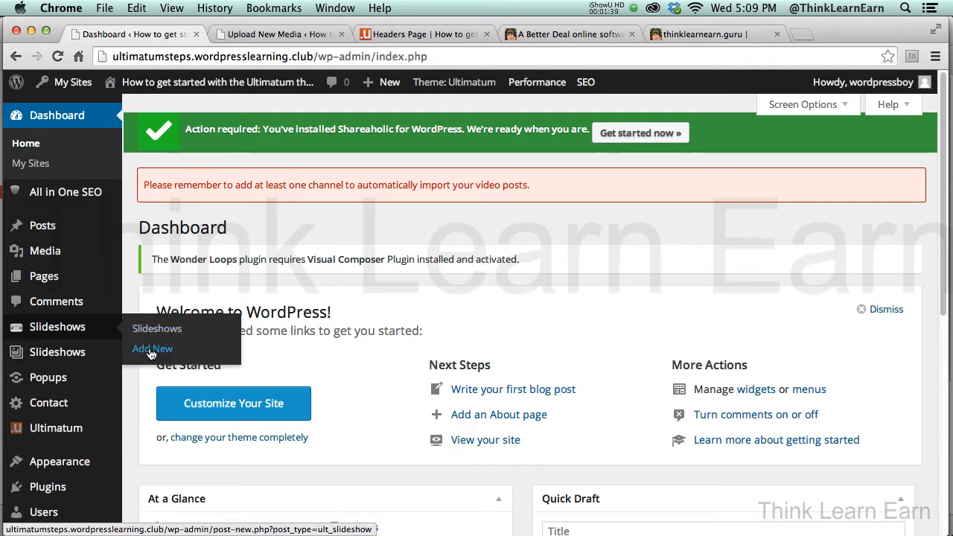
pyautogui.click(149, 349)
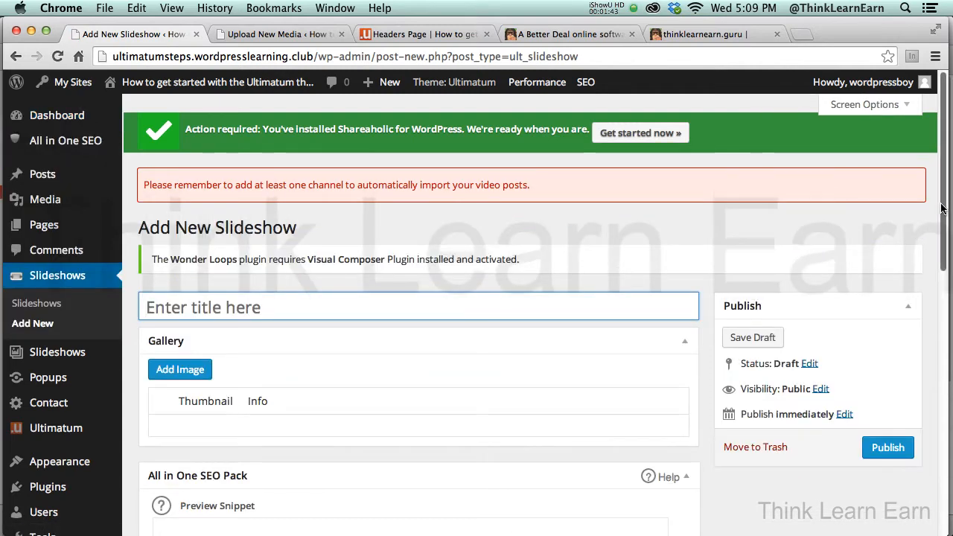
pyautogui.scroll(-10, 947, 236)
pyautogui.scroll(8, 945, 223)
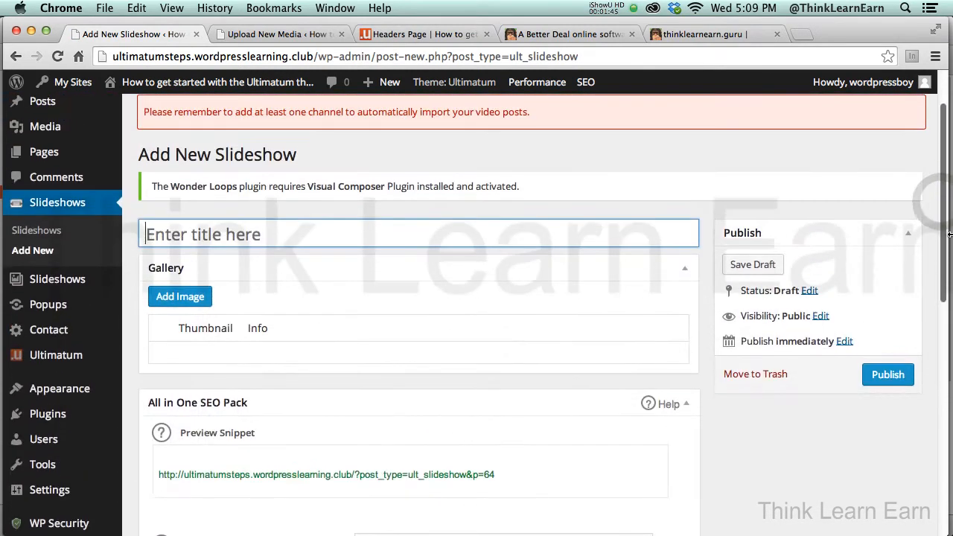
# Title the new slideshow "main-slider".
pyautogui.click(332, 248)
pyautogui.write('m')
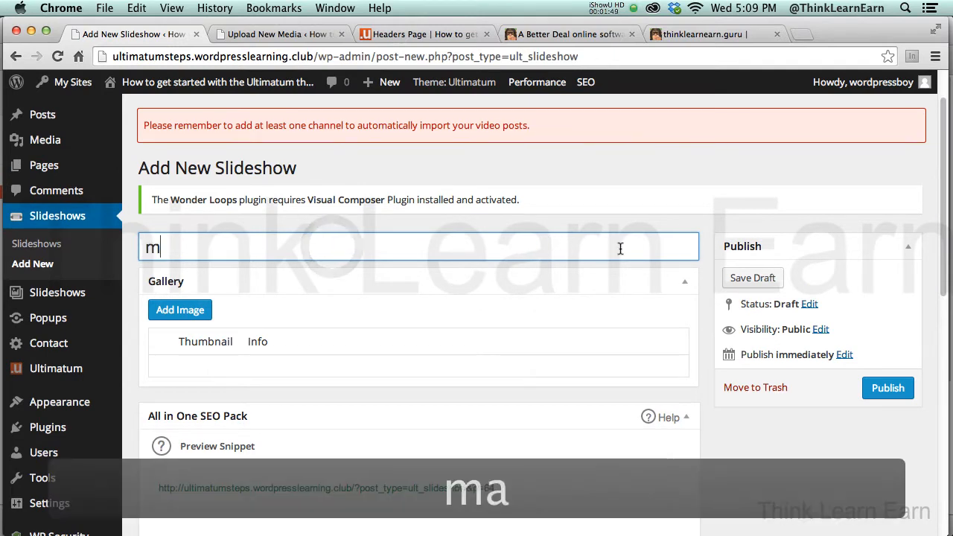
pyautogui.write('ain-sldier')
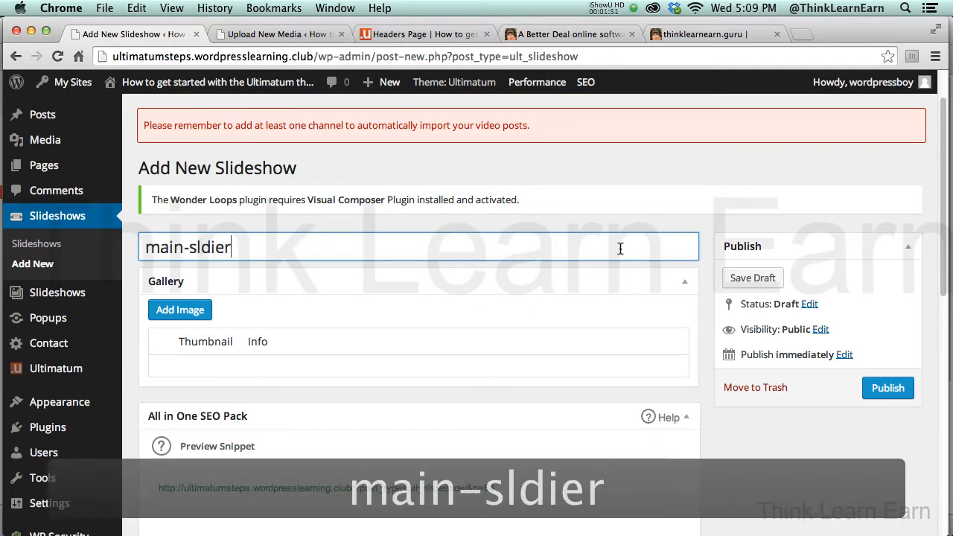
pyautogui.press('BackSpace')
pyautogui.press('BackSpace')
pyautogui.press('BackSpace')
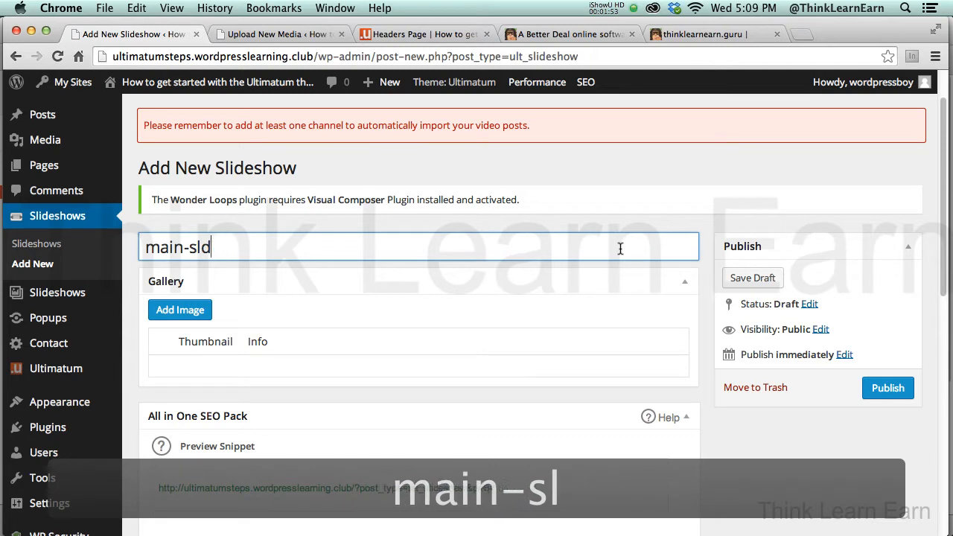
pyautogui.write('id')
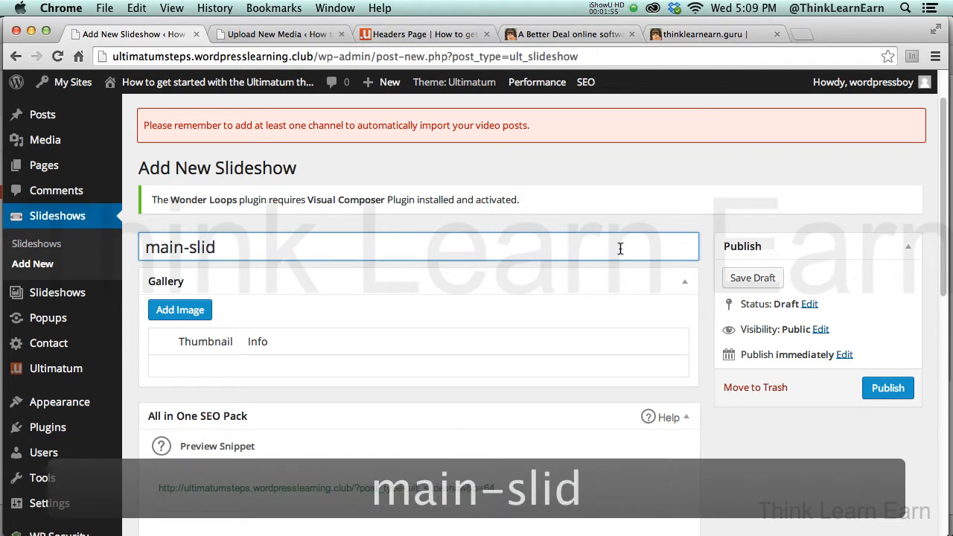
pyautogui.write('er')
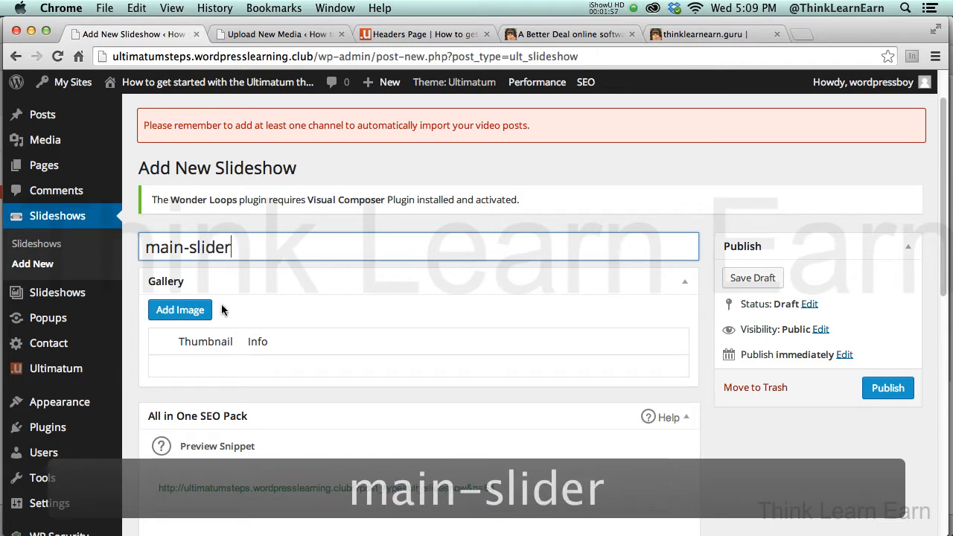
# Upload slide-1.png, slide-2.png and slide-3.png from the slide-heads folder in Downloads and add them to the slideshow gallery.
pyautogui.click(185, 310)
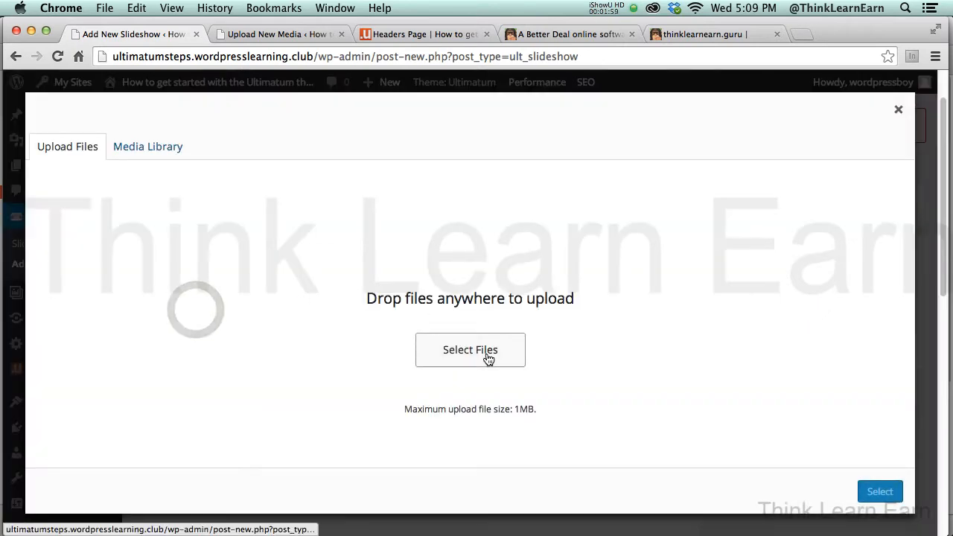
pyautogui.click(487, 355)
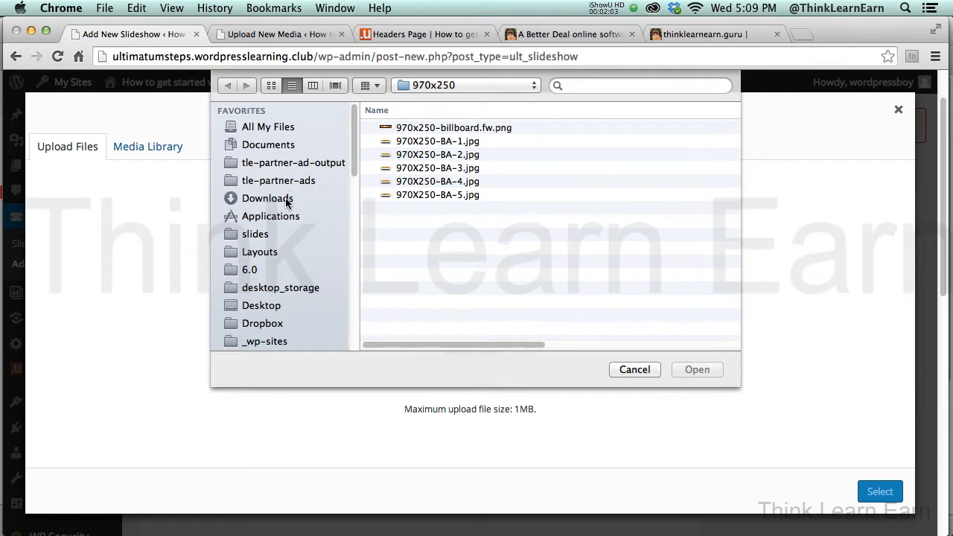
pyautogui.click(286, 201)
pyautogui.doubleClick(443, 262)
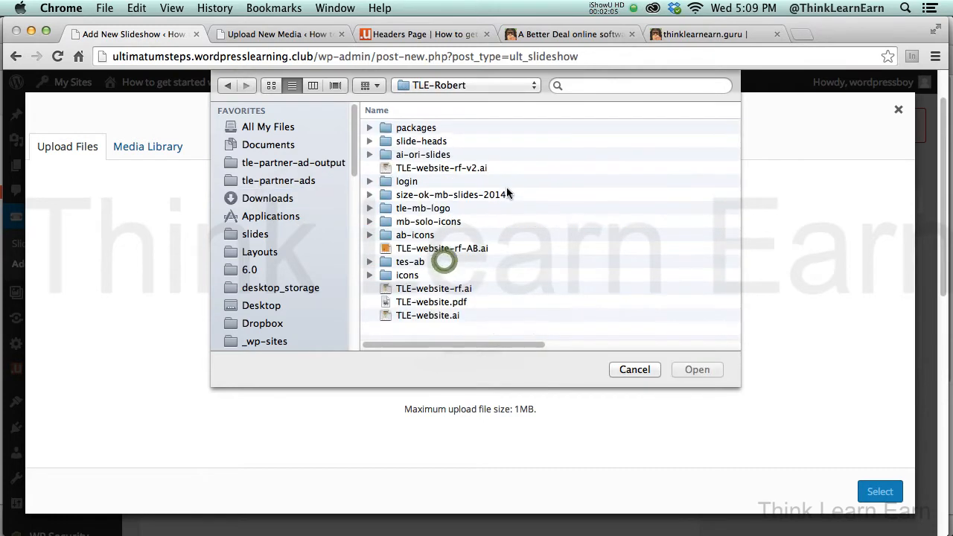
pyautogui.doubleClick(447, 143)
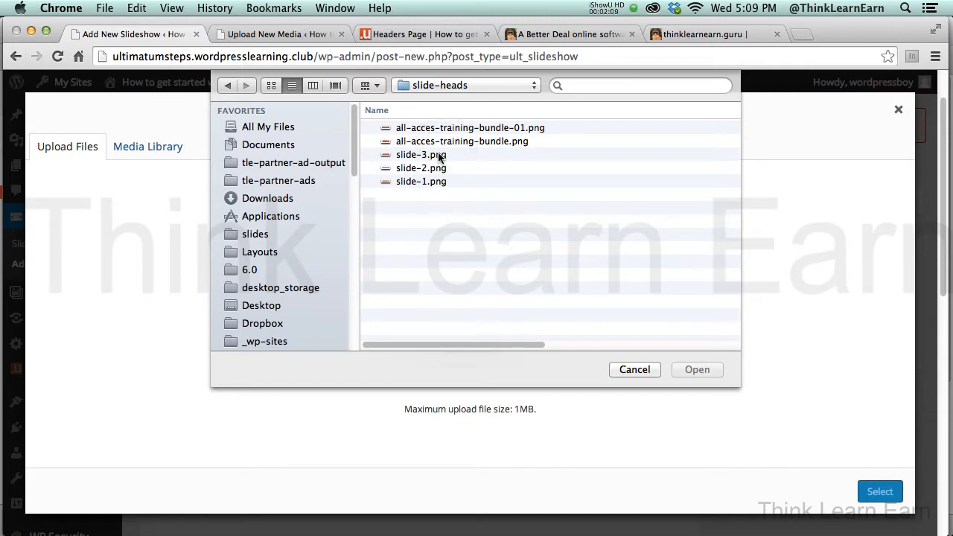
pyautogui.moveTo(439, 155); pyautogui.dragTo(437, 184)
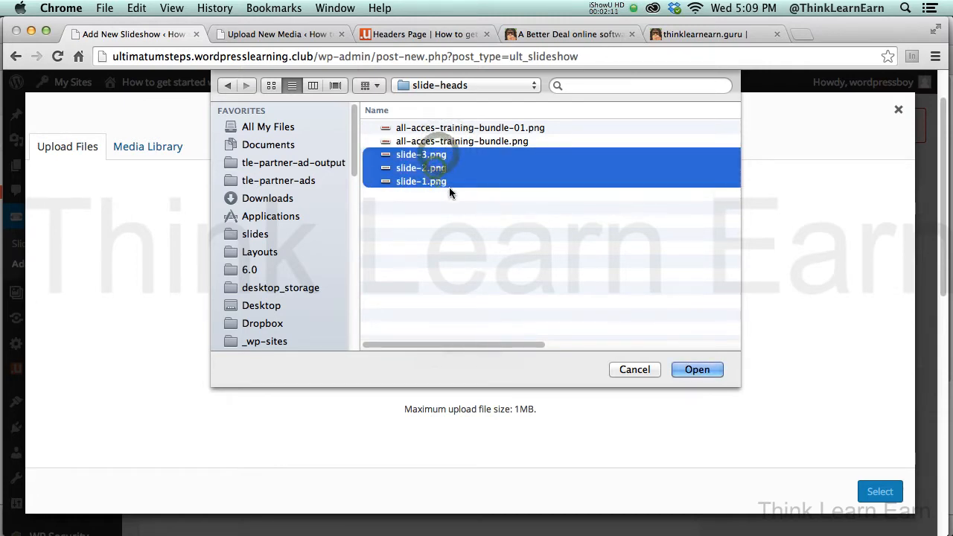
pyautogui.click(706, 370)
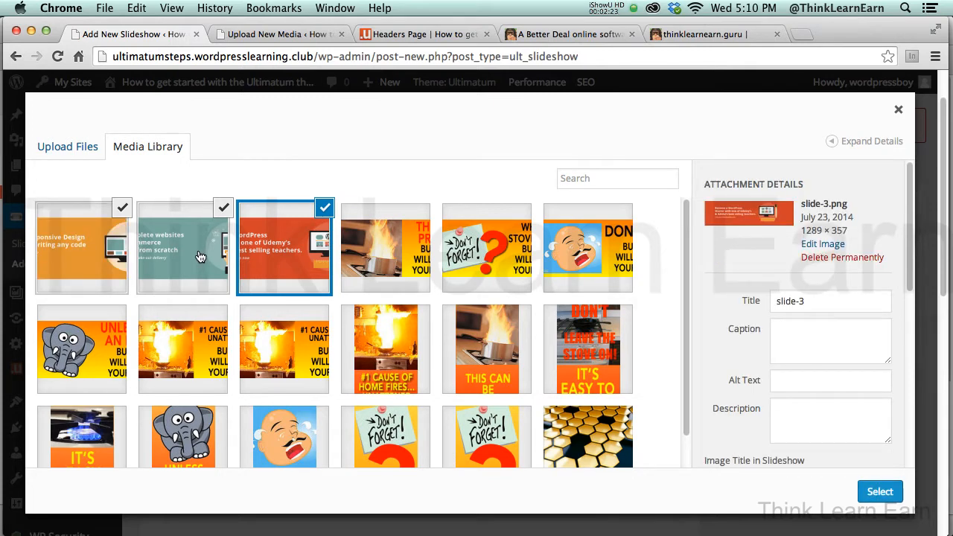
pyautogui.click(879, 493)
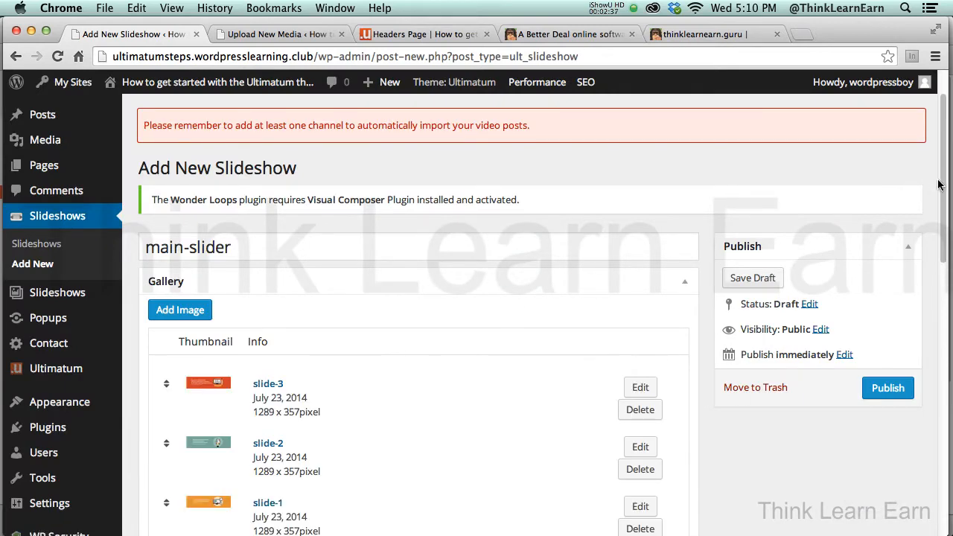
# Move slide-2 above slide-3 in the gallery order and publish the slideshow.
pyautogui.moveTo(940, 182); pyautogui.dragTo(943, 235)
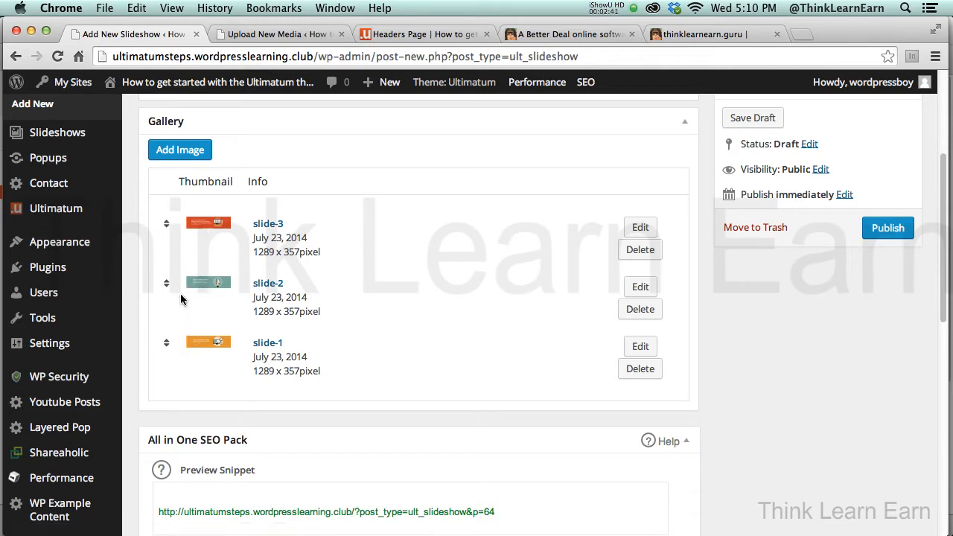
pyautogui.moveTo(166, 283); pyautogui.dragTo(173, 221)
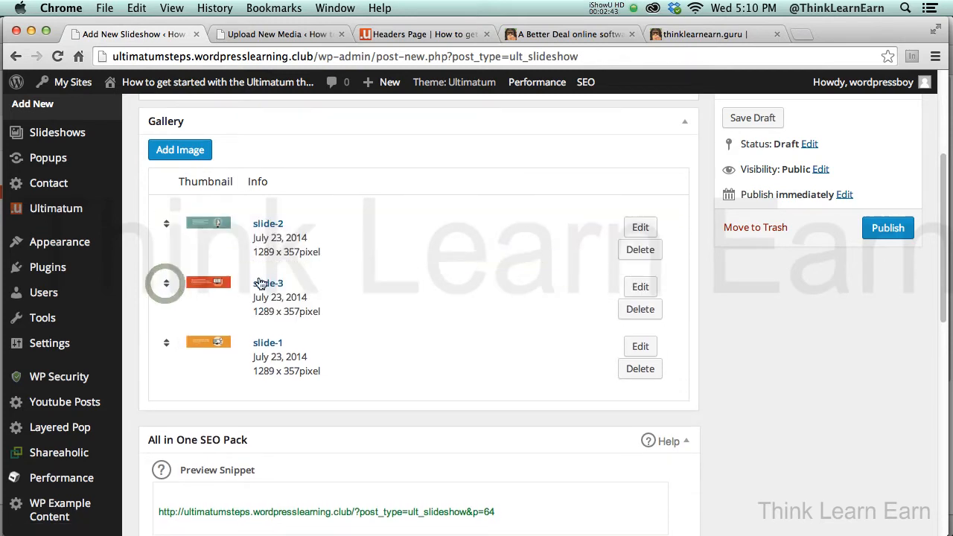
pyautogui.click(888, 231)
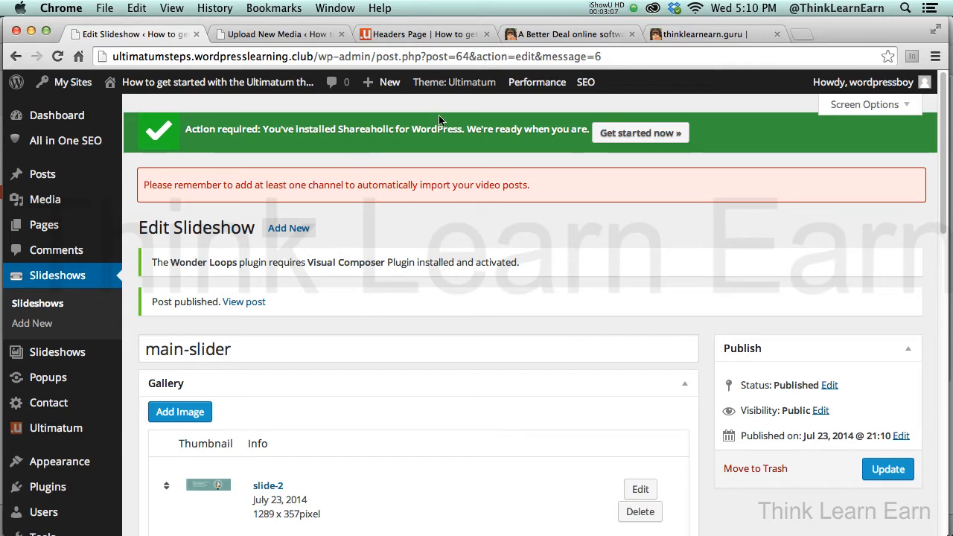
# View the site's front page and return to the main-slider editing page.
pyautogui.moveTo(164, 95)
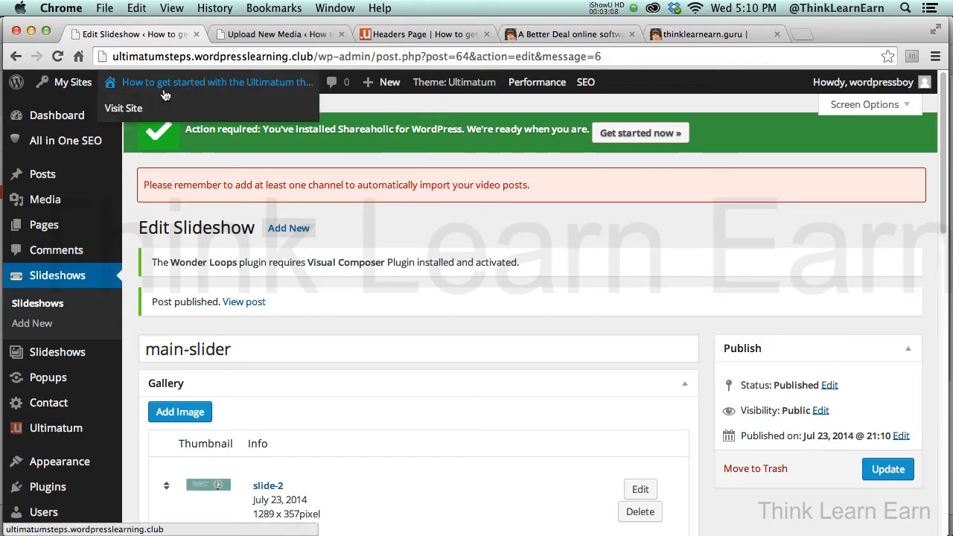
pyautogui.click(127, 109)
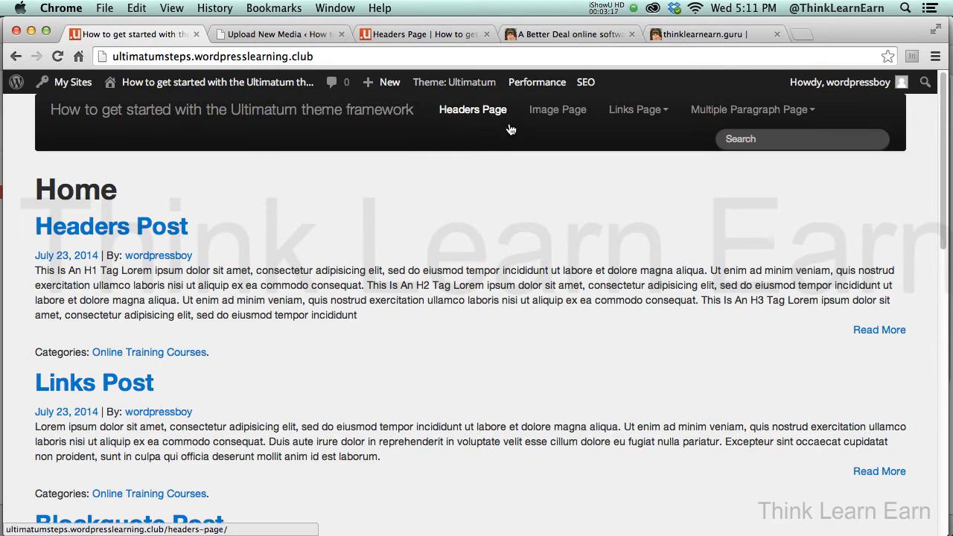
pyautogui.click(16, 56)
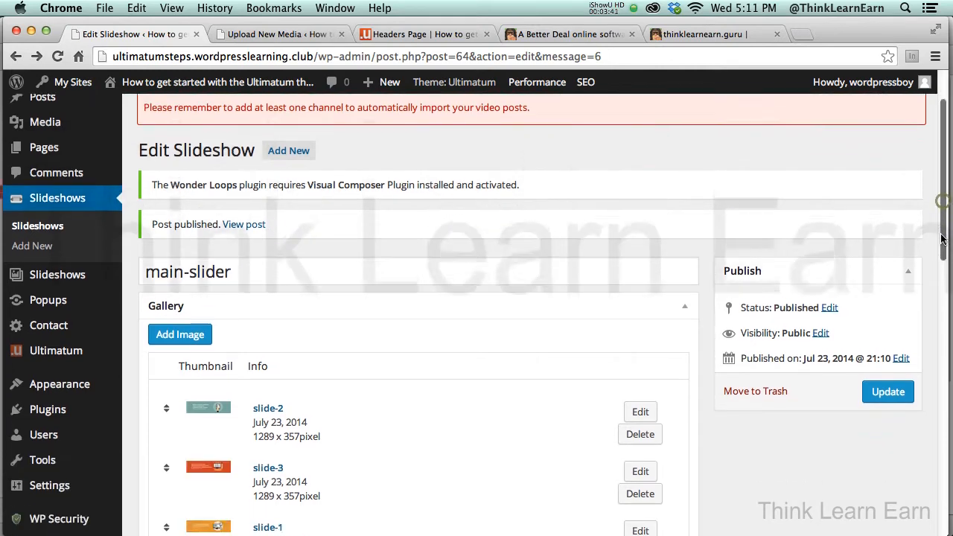
# Open the Full Width Layout of the Basic Template in the Ultimatum theme's layout editor.
pyautogui.scroll(-3, 945, 201)
pyautogui.moveTo(942, 238); pyautogui.dragTo(930, 298)
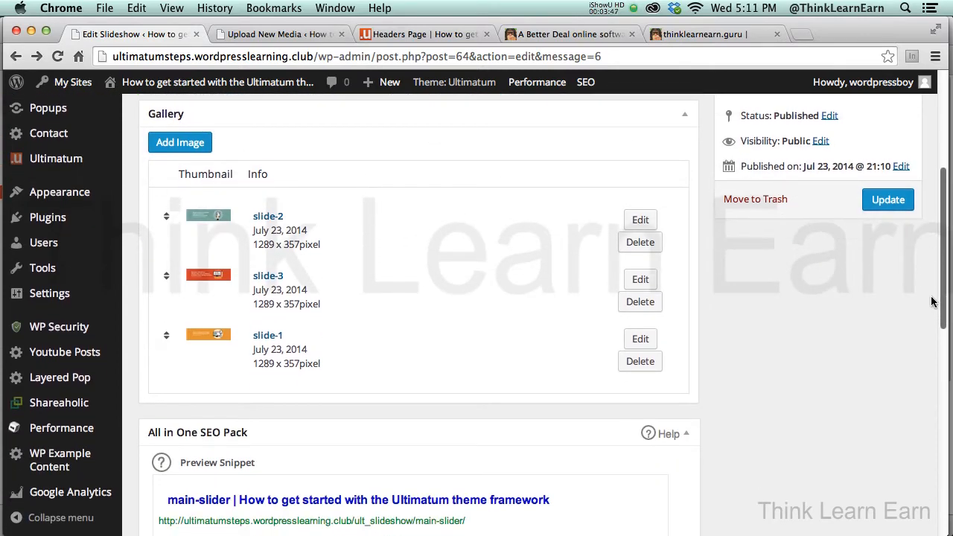
pyautogui.moveTo(84, 162)
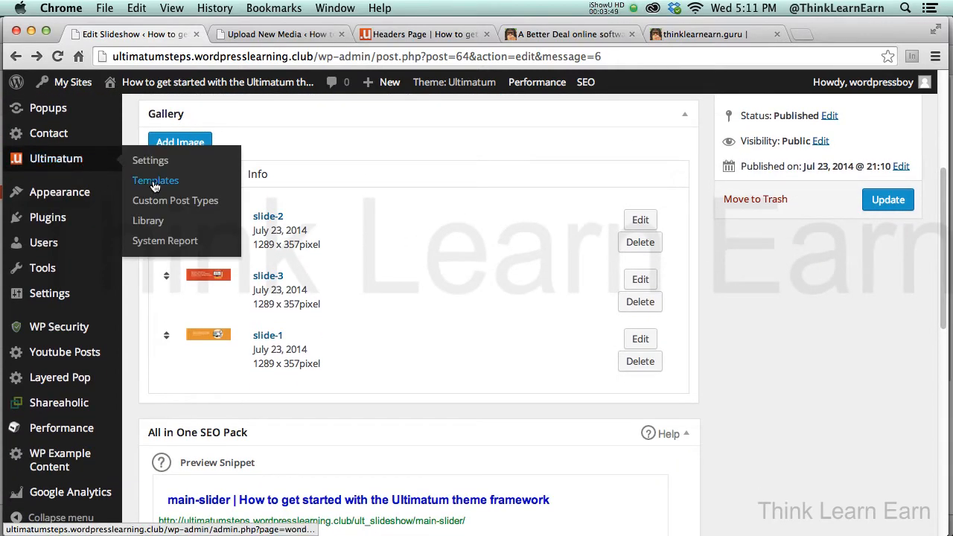
pyautogui.click(154, 179)
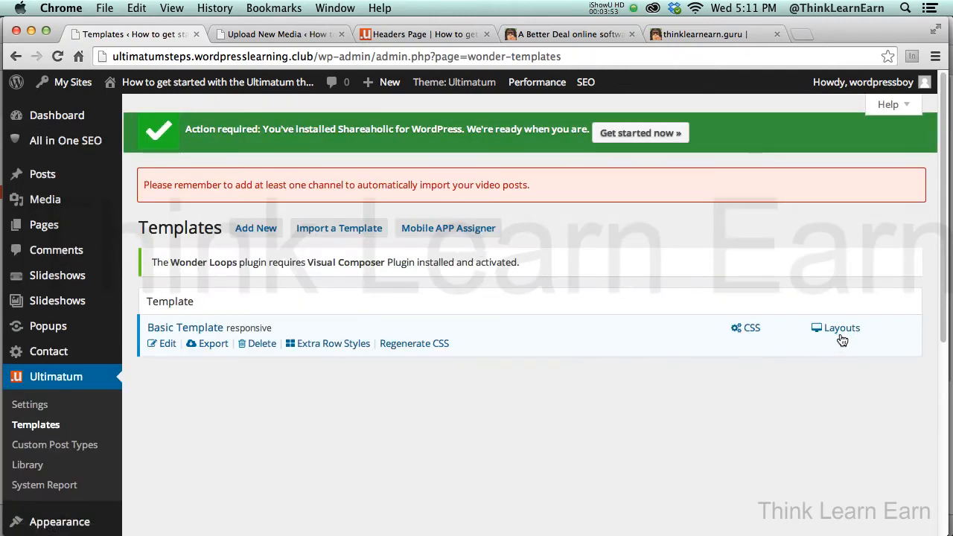
pyautogui.click(842, 332)
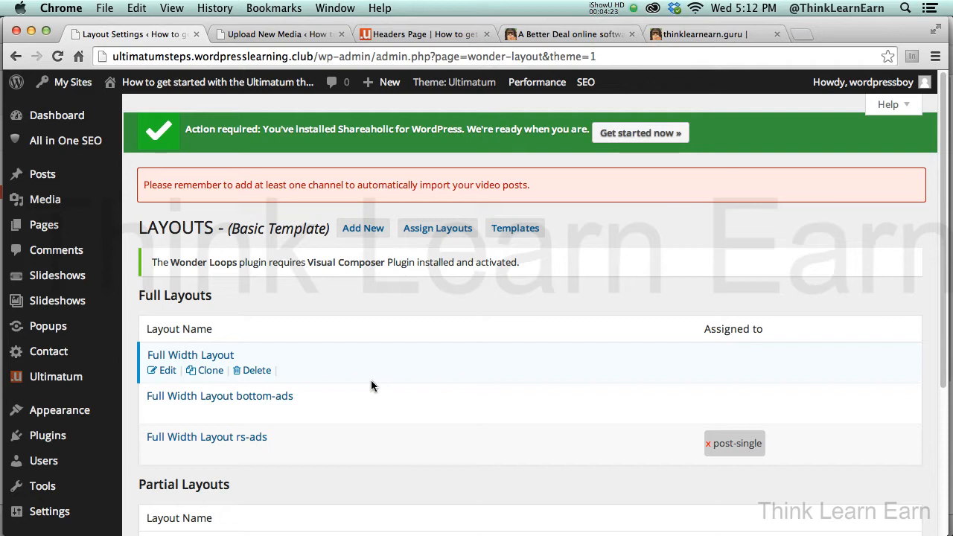
pyautogui.click(168, 376)
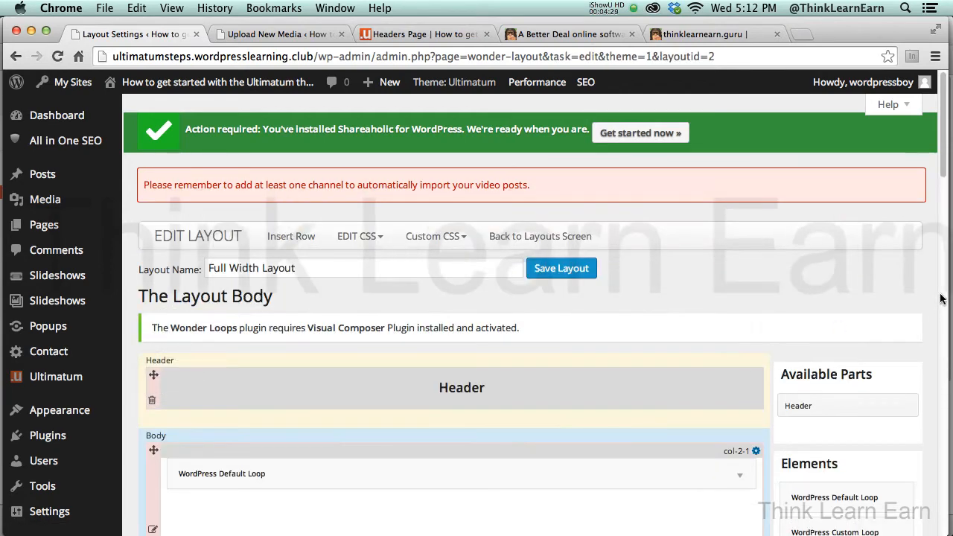
pyautogui.moveTo(942, 167); pyautogui.dragTo(942, 160)
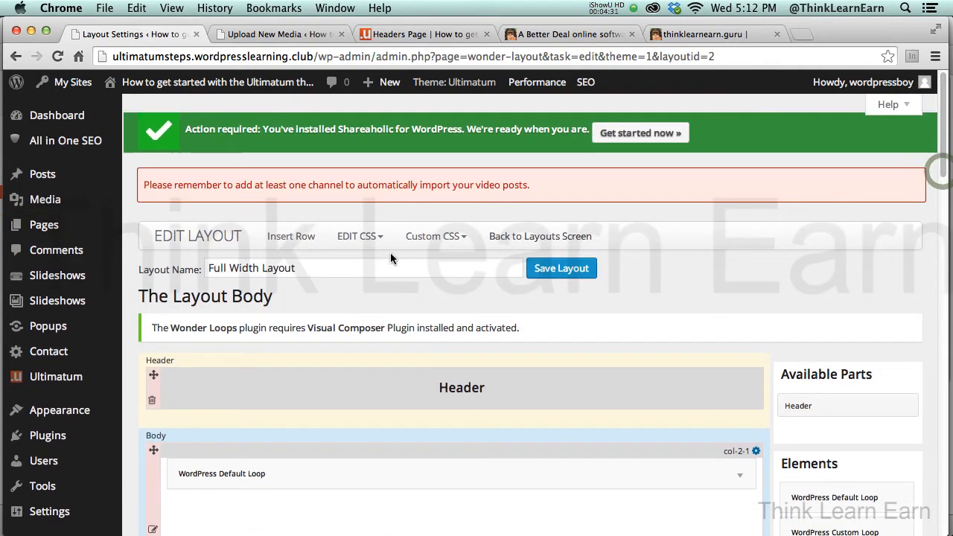
pyautogui.click(300, 237)
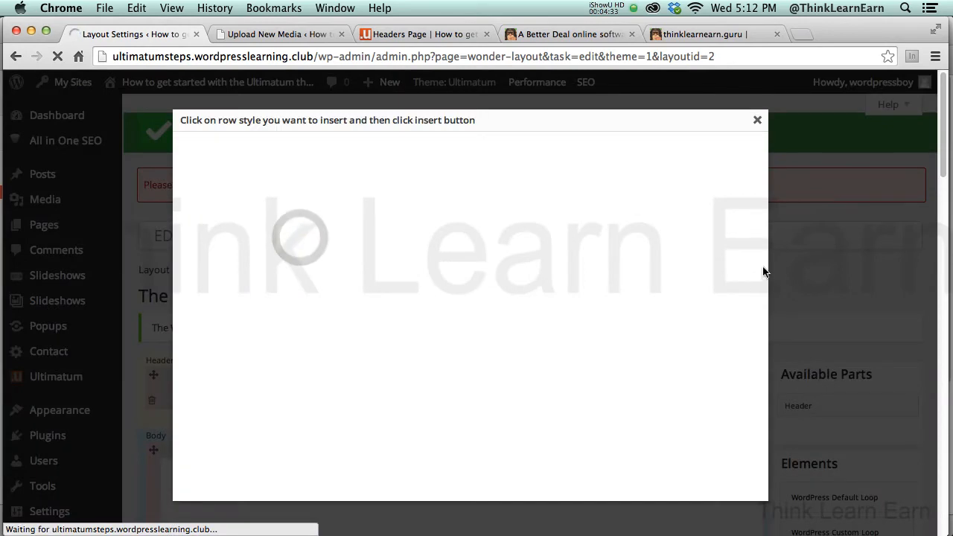
pyautogui.scroll(-5, 749, 445)
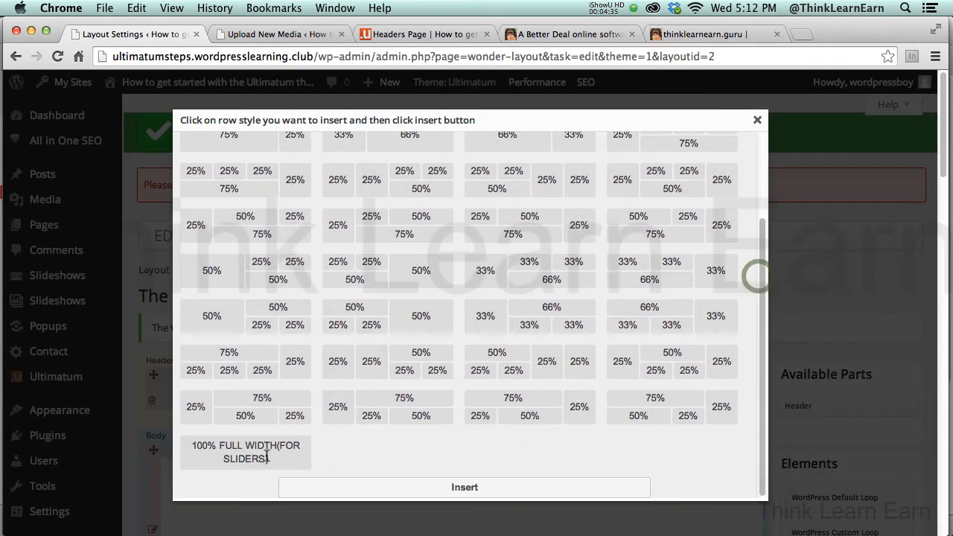
pyautogui.click(757, 121)
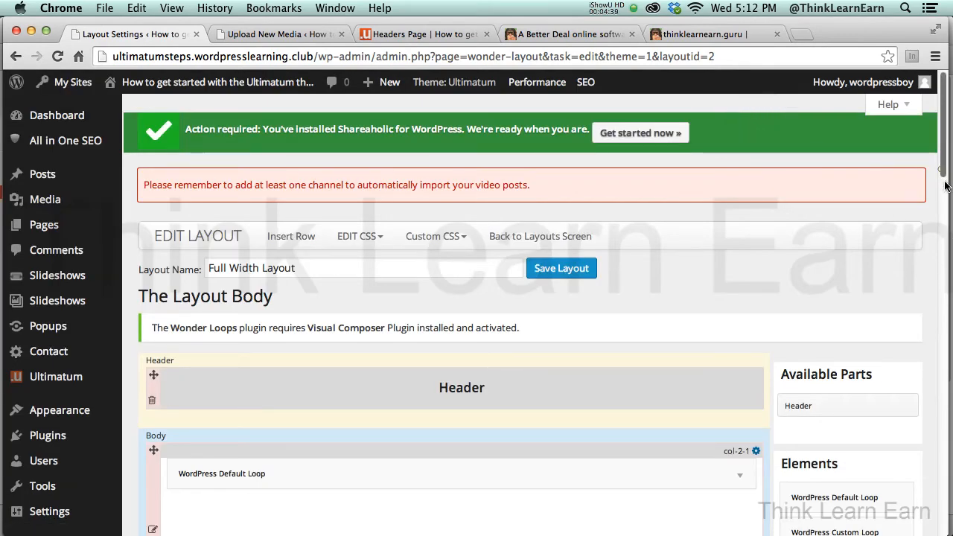
pyautogui.moveTo(940, 173); pyautogui.dragTo(949, 233)
pyautogui.moveTo(849, 442); pyautogui.dragTo(545, 456)
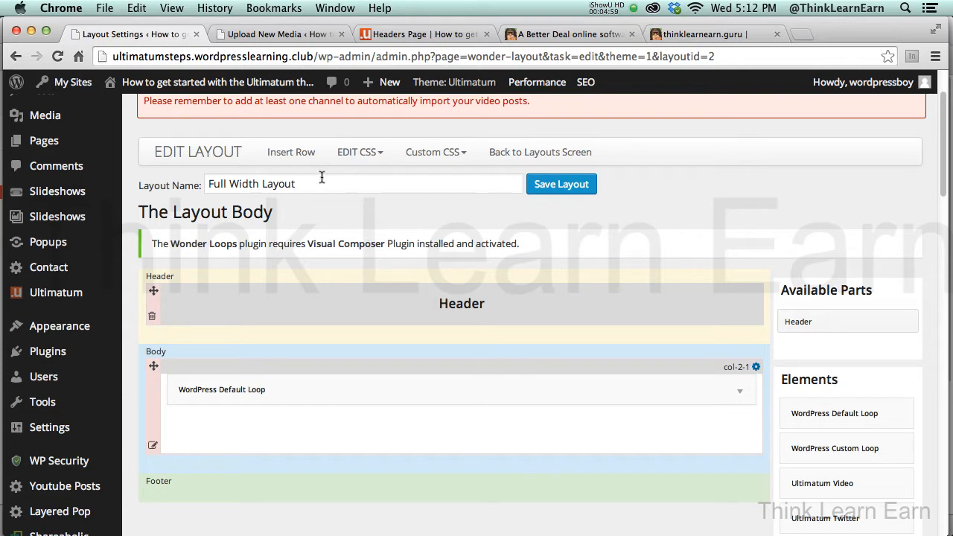
# Insert a "100% Full Width (for sliders)" row into the layout body.
pyautogui.moveTo(943, 181); pyautogui.dragTo(942, 184)
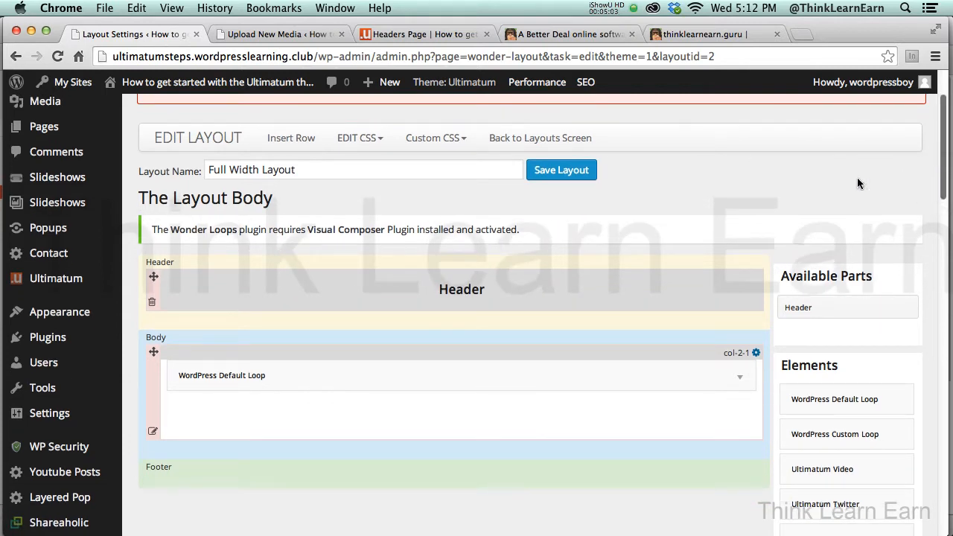
pyautogui.click(302, 138)
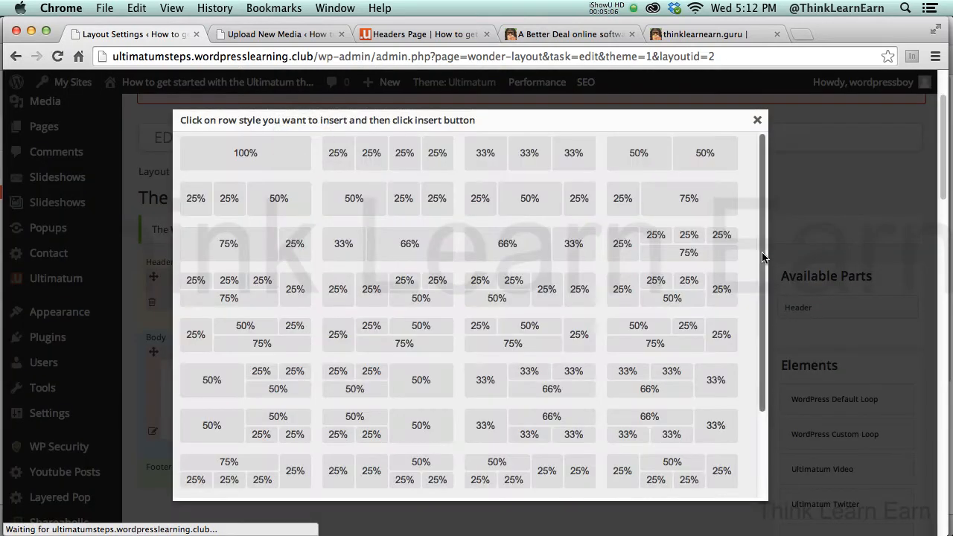
pyautogui.click(761, 256)
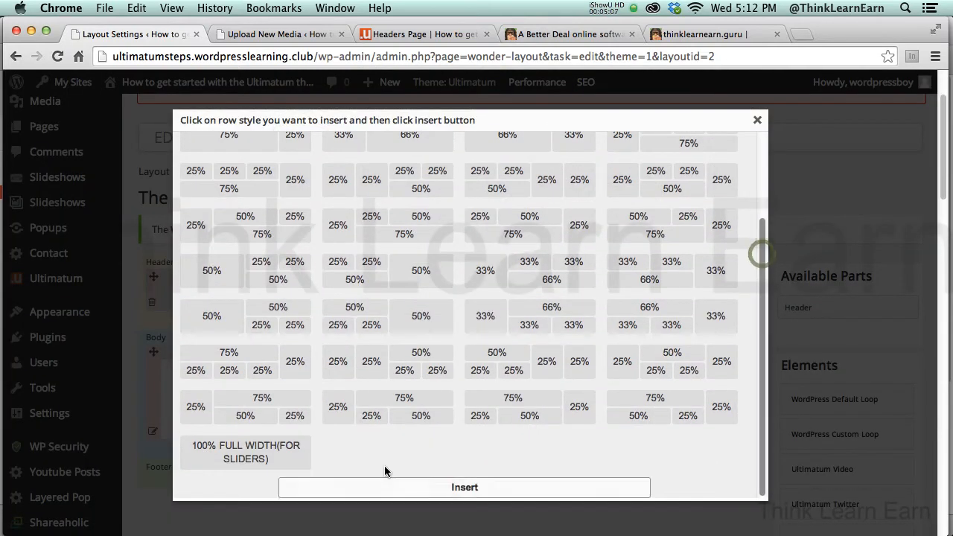
pyautogui.click(279, 454)
pyautogui.click(472, 486)
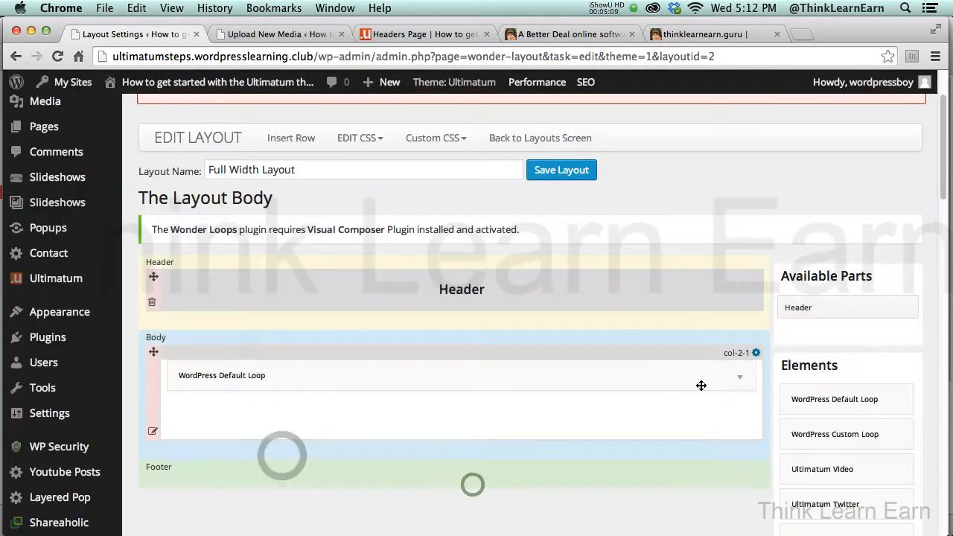
# Move the new full-width row above the WordPress Default Loop row in the body.
pyautogui.scroll(-1, 944, 224)
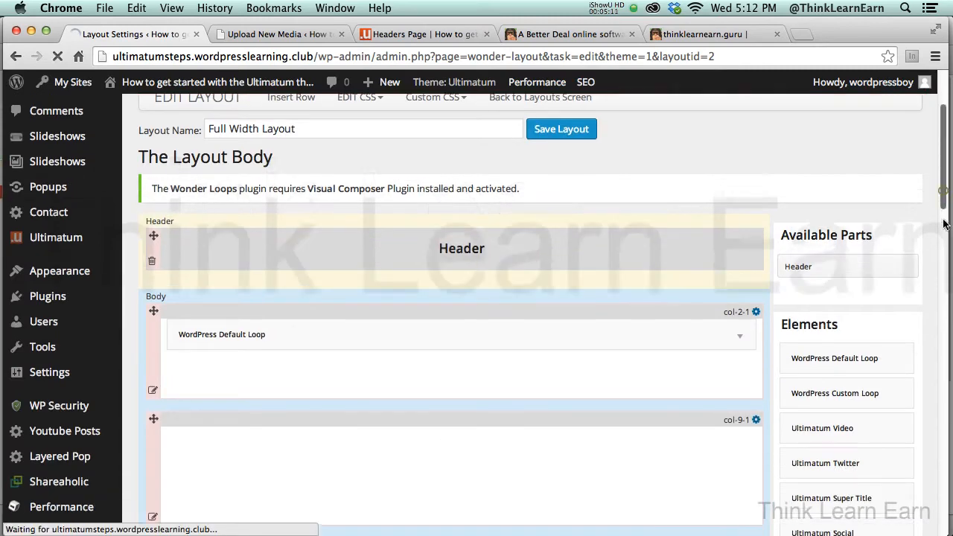
pyautogui.scroll(-3, 943, 224)
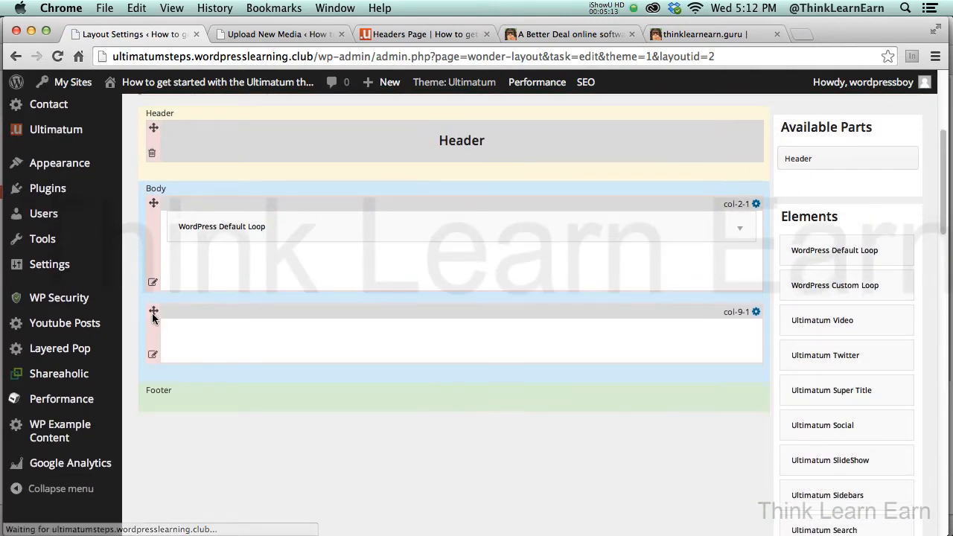
pyautogui.moveTo(153, 317); pyautogui.dragTo(152, 209)
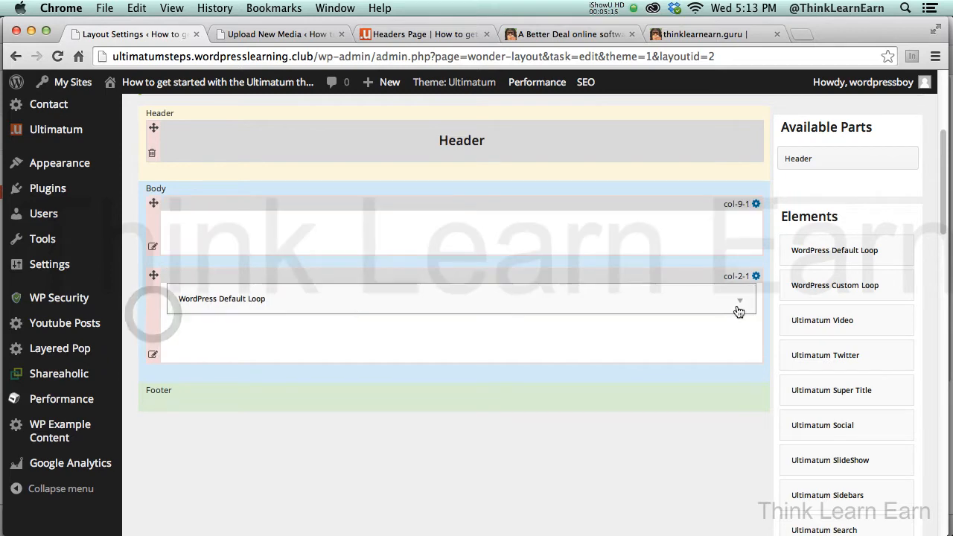
# Add an Ultimatum SlideShow element to the full-width row with main-slider as its source and a slide height of 320.
pyautogui.moveTo(945, 216); pyautogui.dragTo(947, 240)
pyautogui.moveTo(846, 354); pyautogui.dragTo(538, 132)
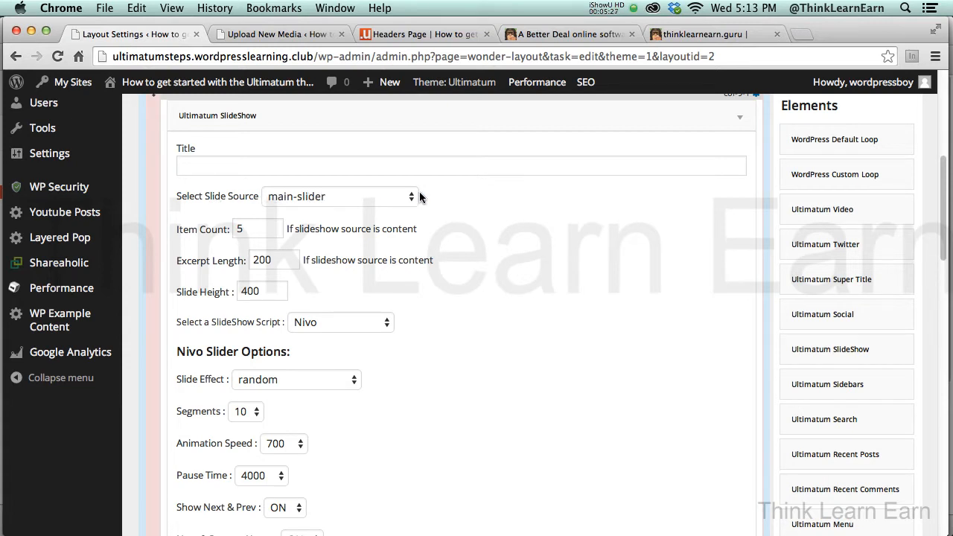
pyautogui.moveTo(264, 291); pyautogui.dragTo(199, 268)
pyautogui.write('320')
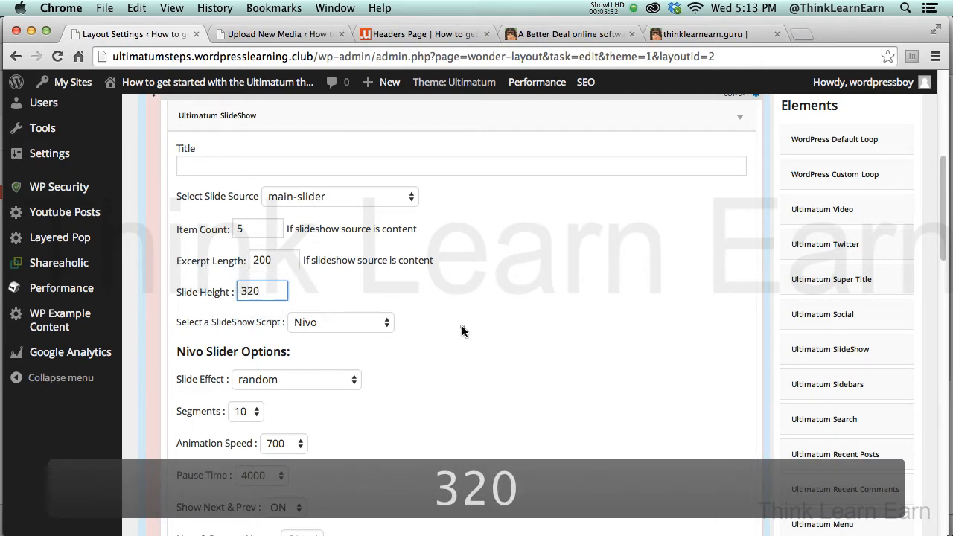
pyautogui.click(462, 332)
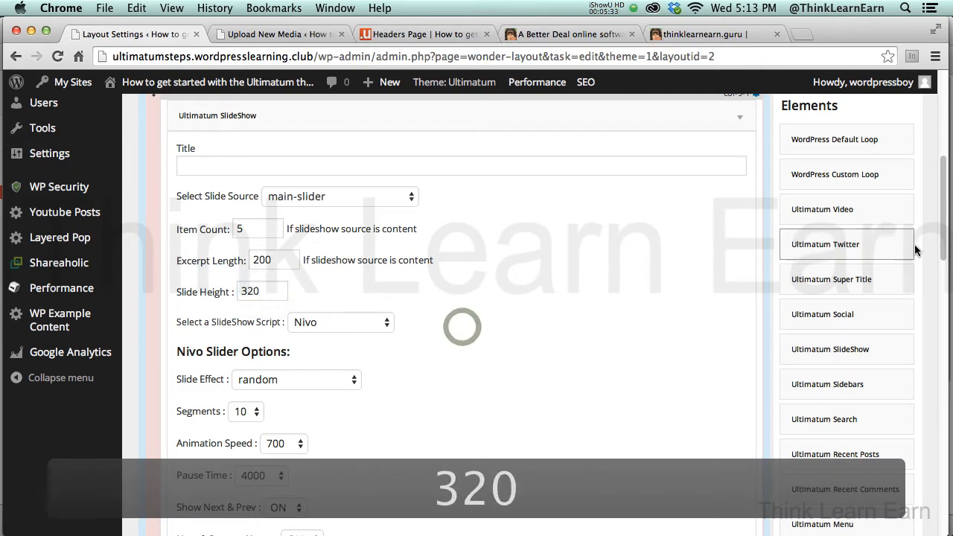
# Set the slideshow script to Flex Slider, then save the slideshow element and the Full Width Layout.
pyautogui.moveTo(940, 244); pyautogui.dragTo(942, 261)
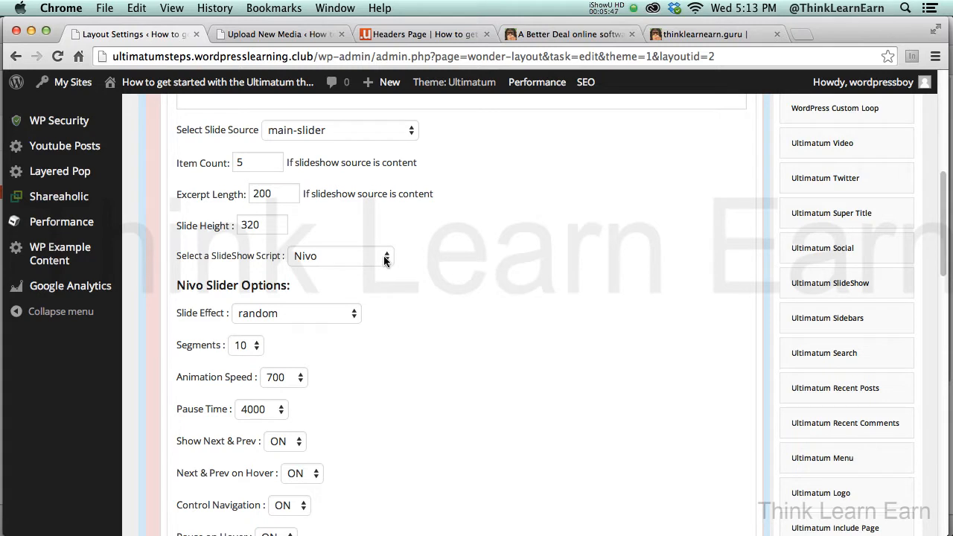
pyautogui.click(384, 255)
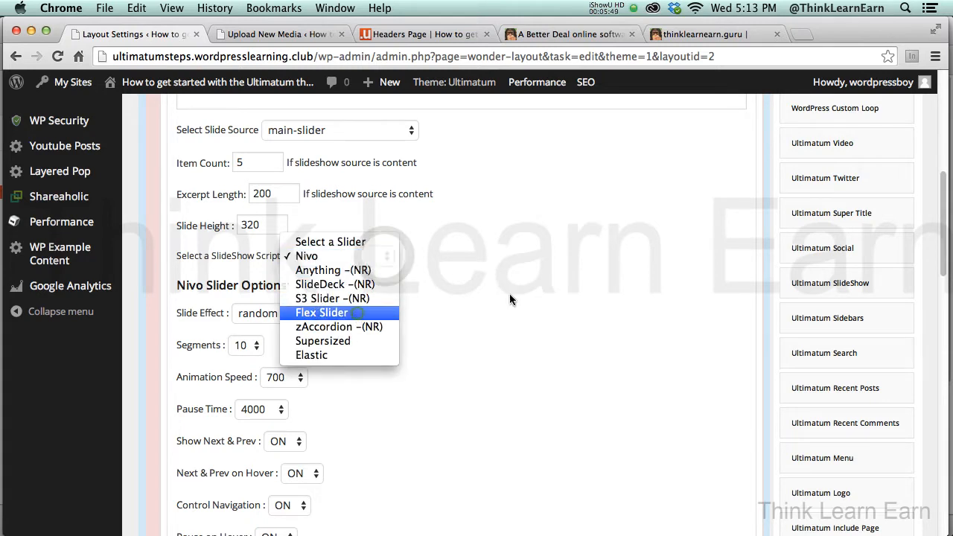
pyautogui.click(357, 314)
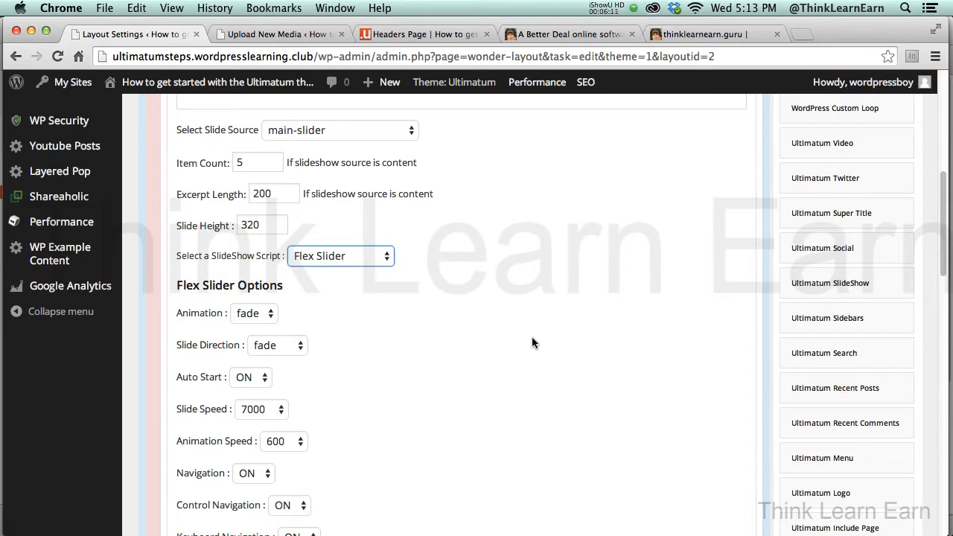
pyautogui.moveTo(941, 273); pyautogui.dragTo(941, 351)
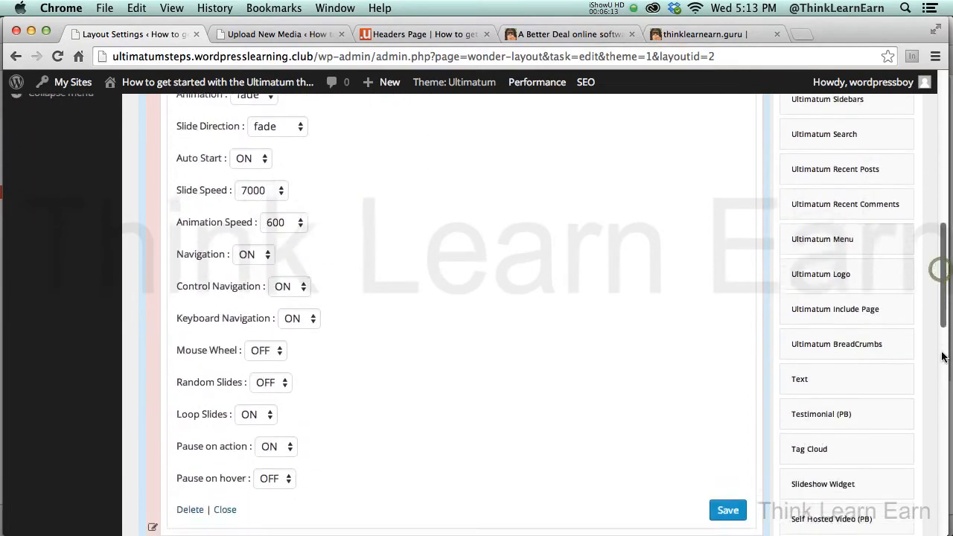
pyautogui.scroll(-5, 942, 357)
pyautogui.click(729, 312)
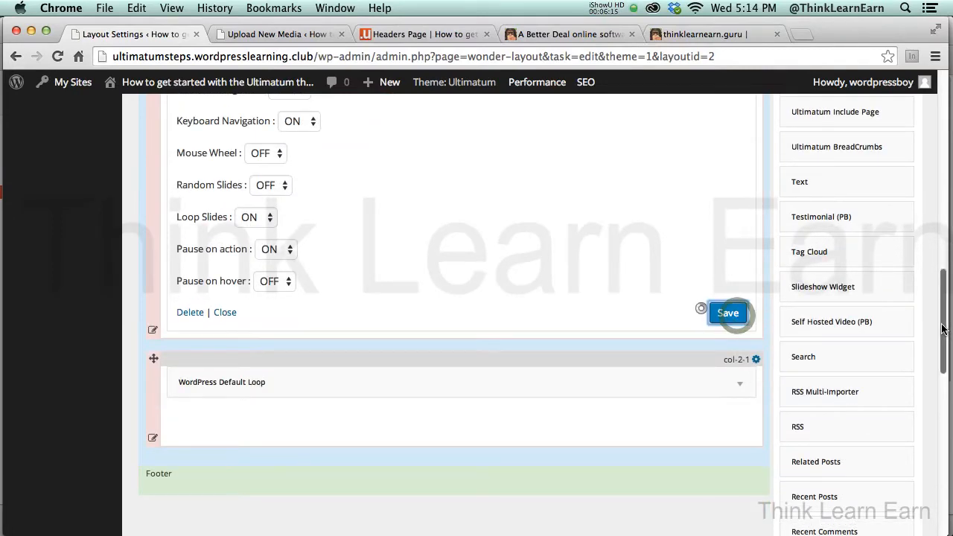
pyautogui.moveTo(942, 326); pyautogui.dragTo(940, 128)
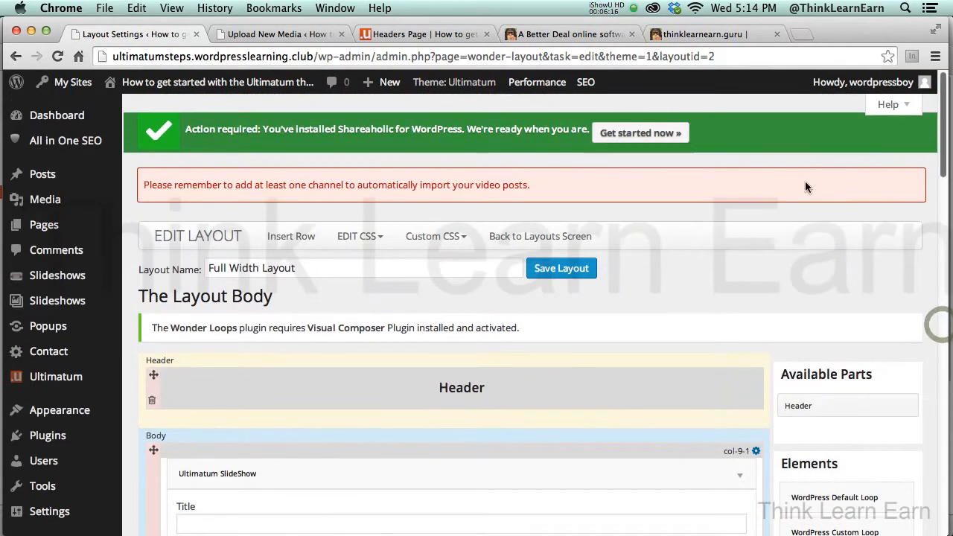
pyautogui.click(568, 269)
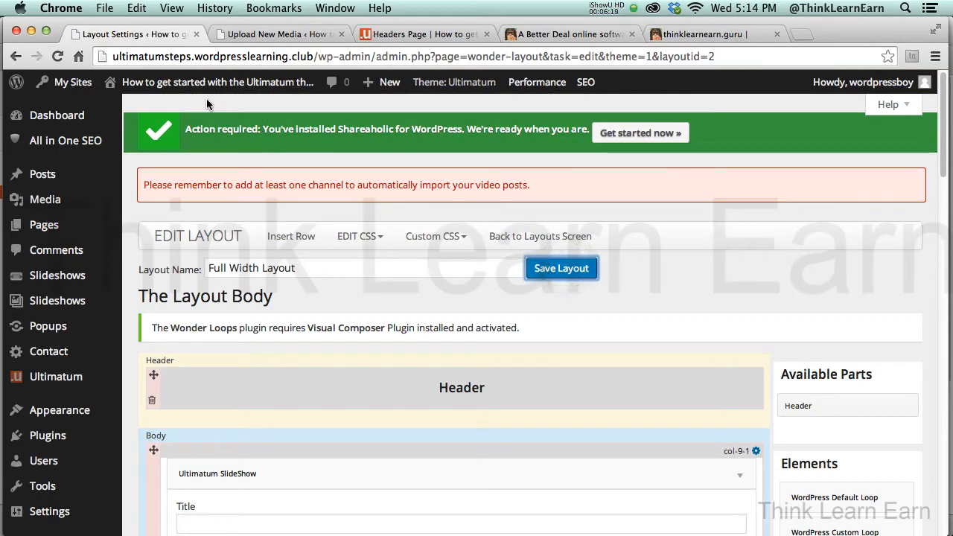
# Visit the site's front page and check how the full-width slider displays and cycles above the posts.
pyautogui.click(128, 108)
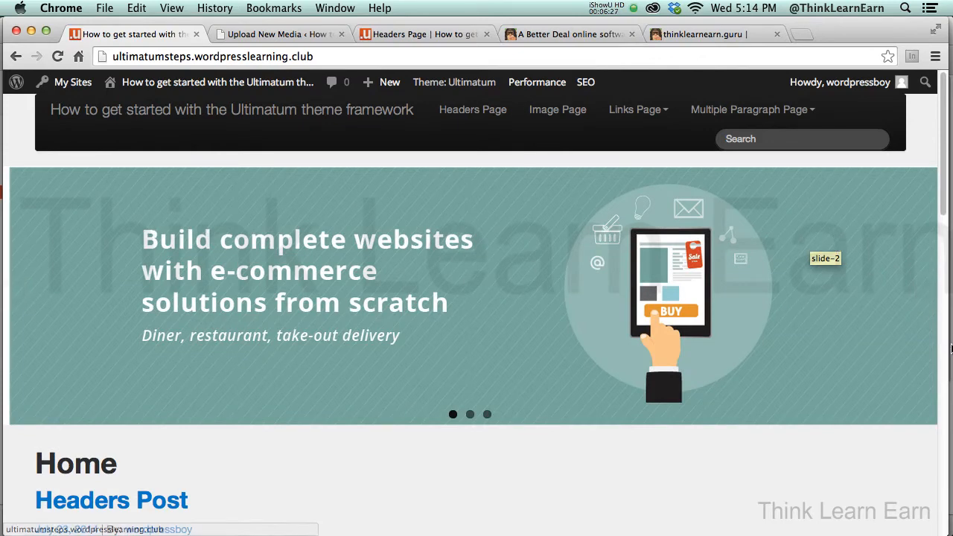
pyautogui.moveTo(921, 353); pyautogui.dragTo(951, 295)
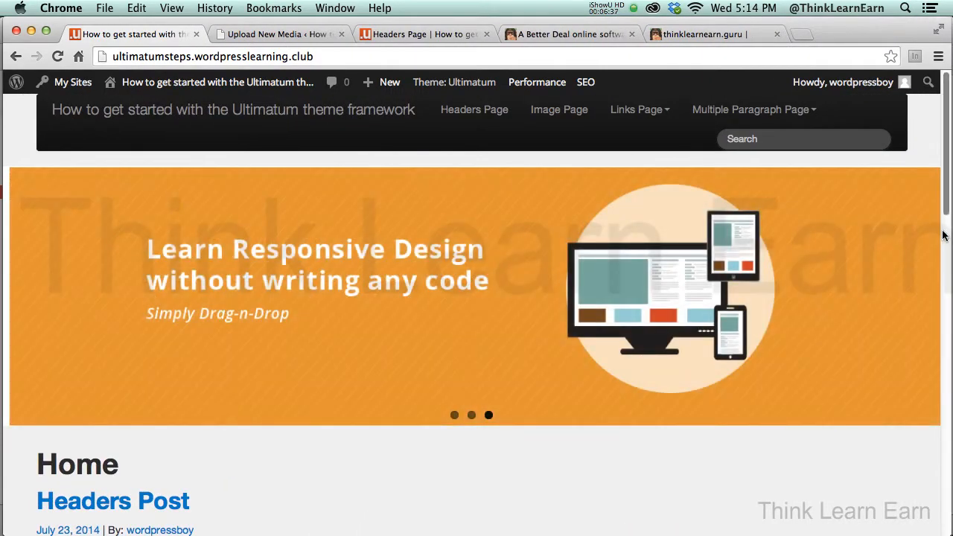
pyautogui.scroll(-5, 940, 206)
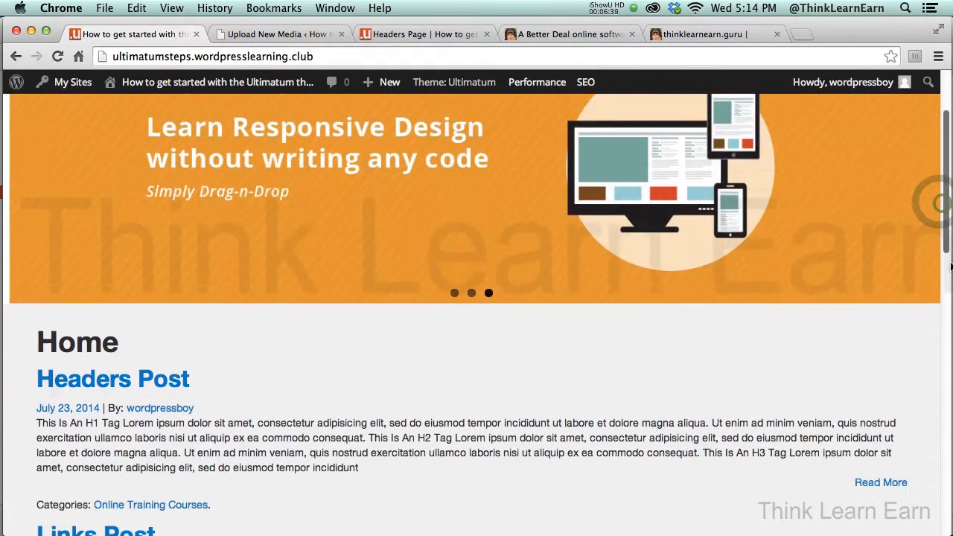
pyautogui.scroll(5, 946, 193)
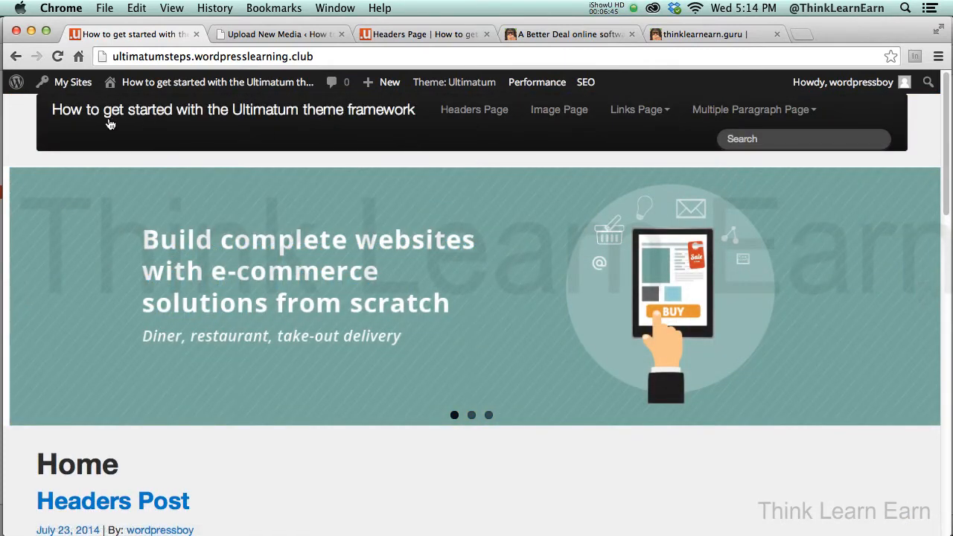
# Return to the site's admin dashboard and look over the options of the two Slideshows sections.
pyautogui.moveTo(128, 97)
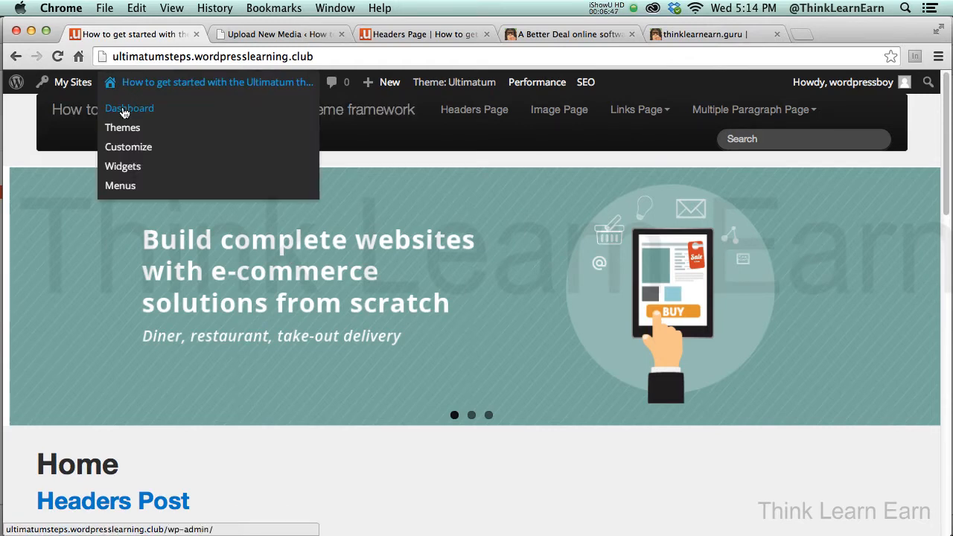
pyautogui.click(125, 111)
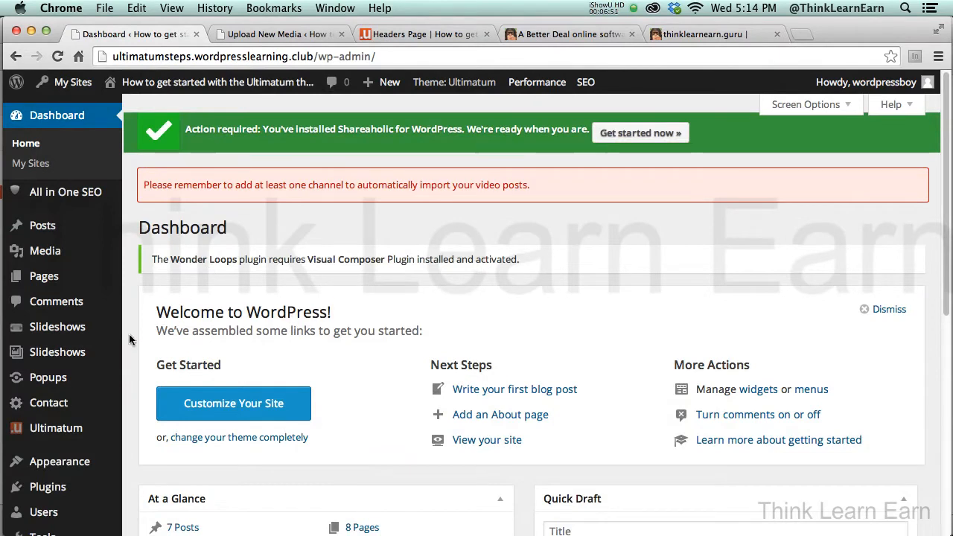
pyautogui.moveTo(76, 367)
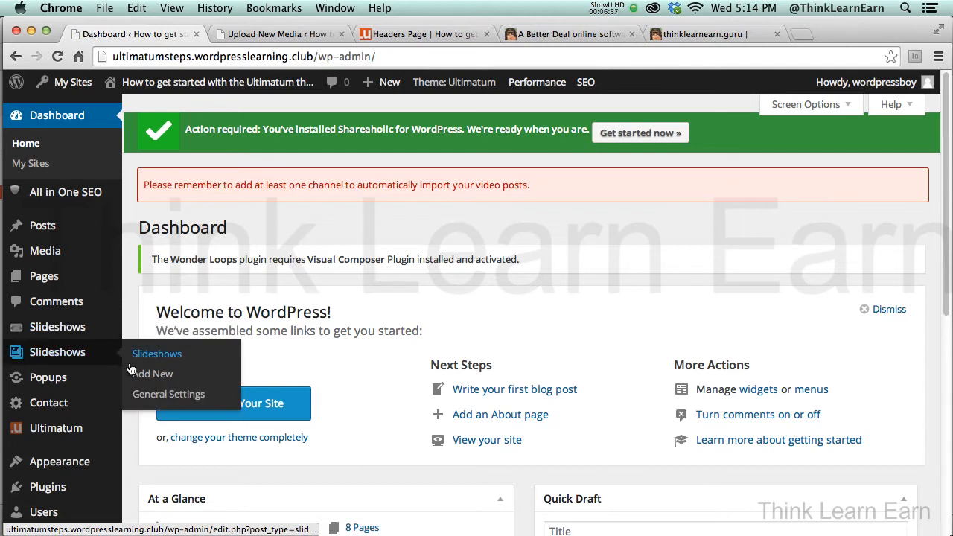
pyautogui.moveTo(85, 330)
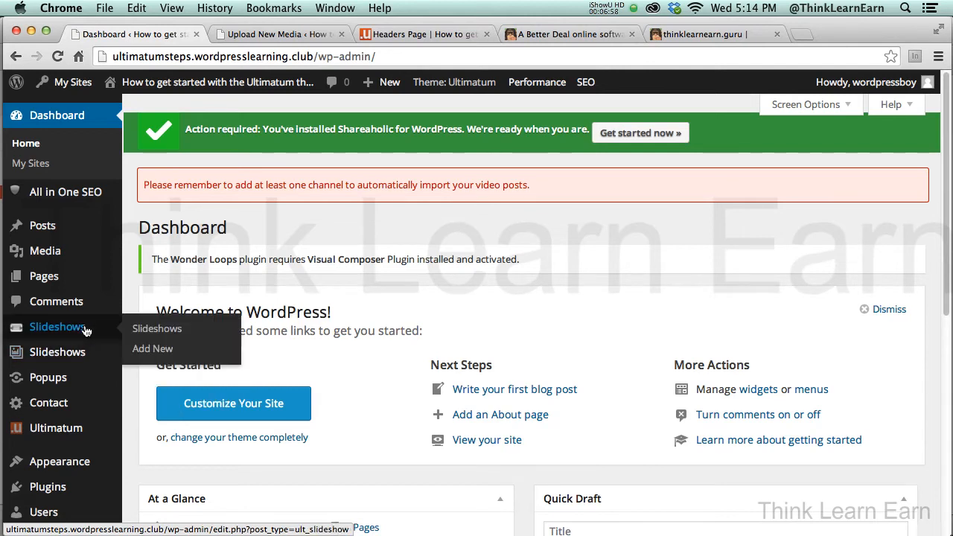
# Start a new Ultimatum slideshow and title it slider-2.
pyautogui.click(153, 348)
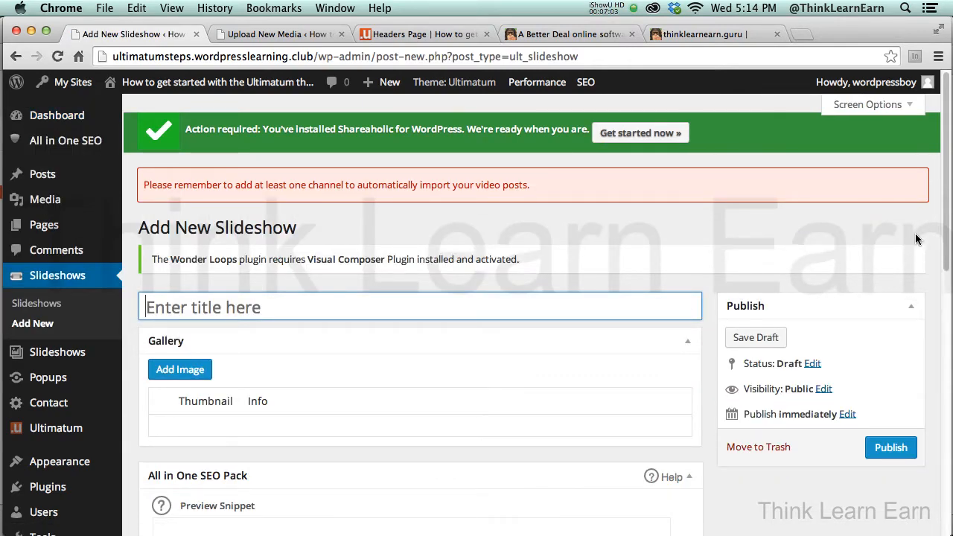
pyautogui.scroll(-4, 942, 223)
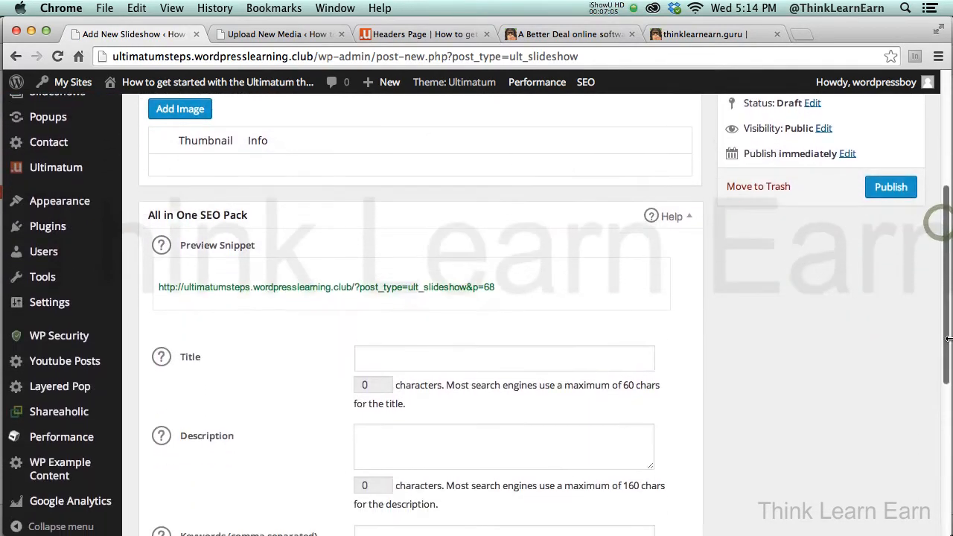
pyautogui.scroll(3, 945, 221)
pyautogui.scroll(1, 945, 219)
pyautogui.click(376, 307)
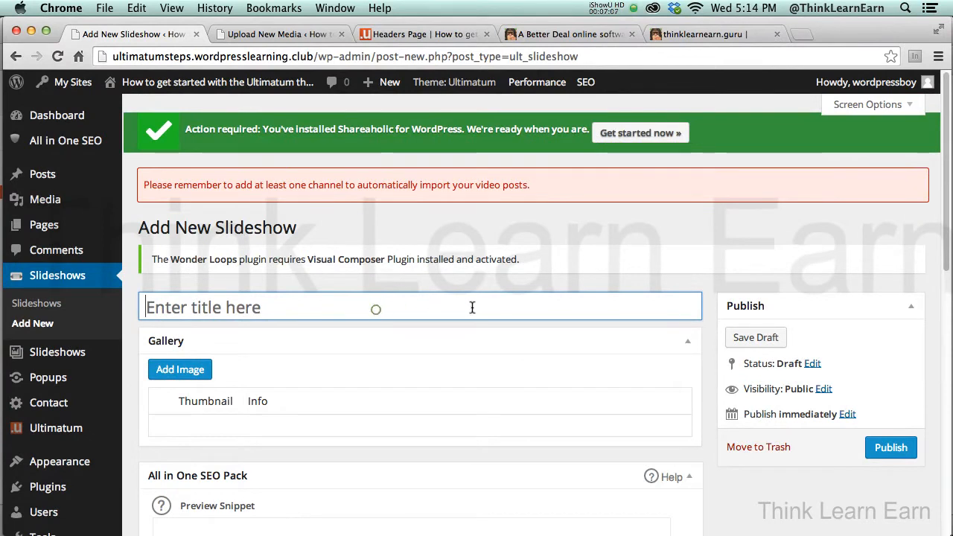
pyautogui.write('sldie')
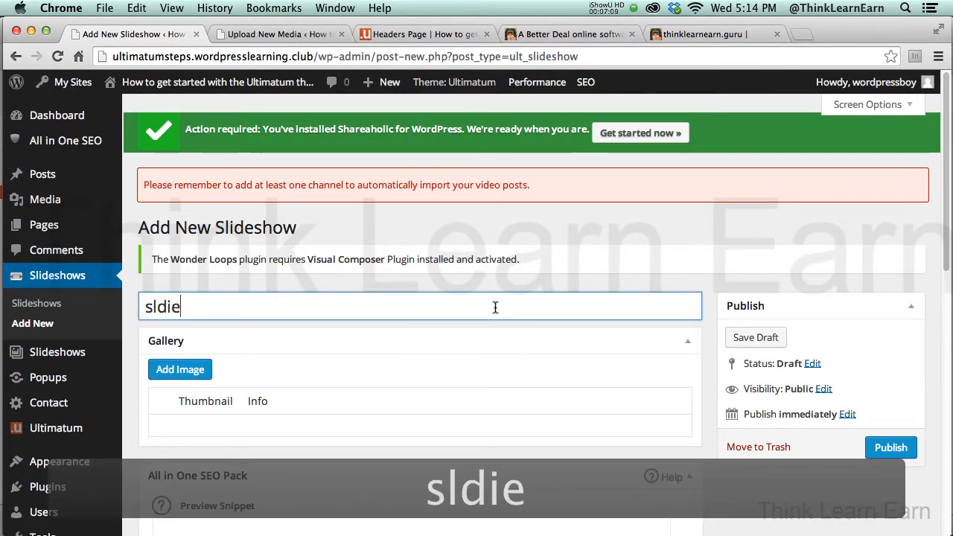
pyautogui.write('r-2')
pyautogui.press('BackSpace')
pyautogui.press('BackSpace')
pyautogui.press('BackSpace')
pyautogui.press('BackSpace')
pyautogui.press('BackSpace')
pyautogui.press('BackSpace')
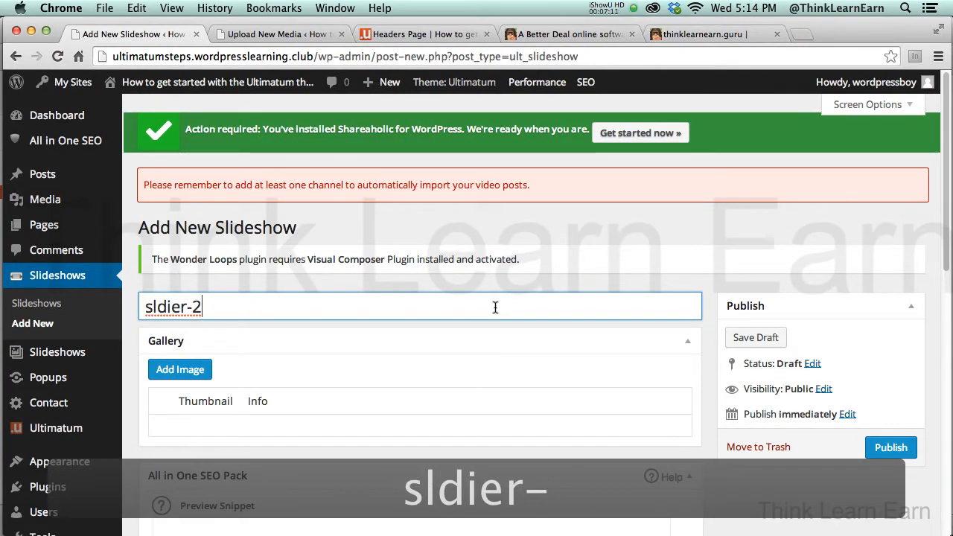
pyautogui.write('ider')
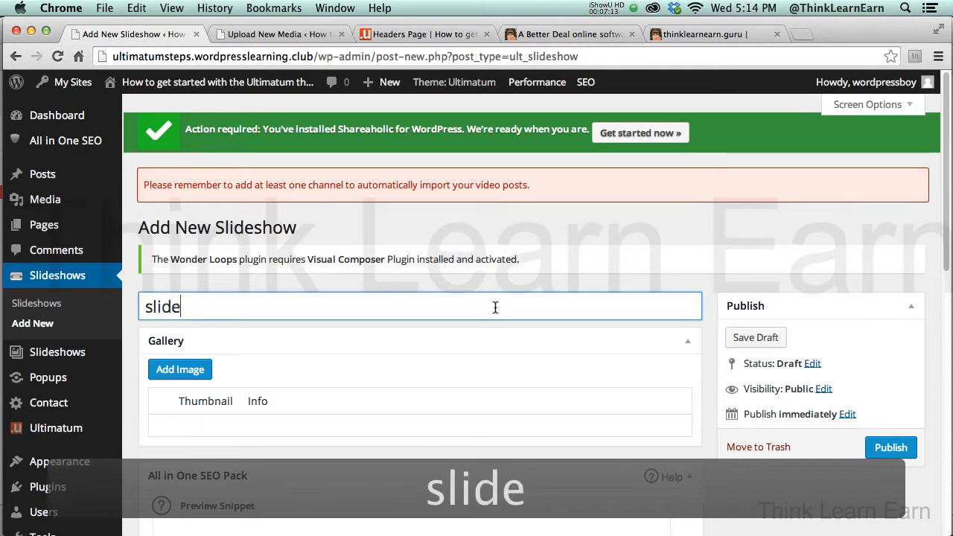
pyautogui.press('BackSpace')
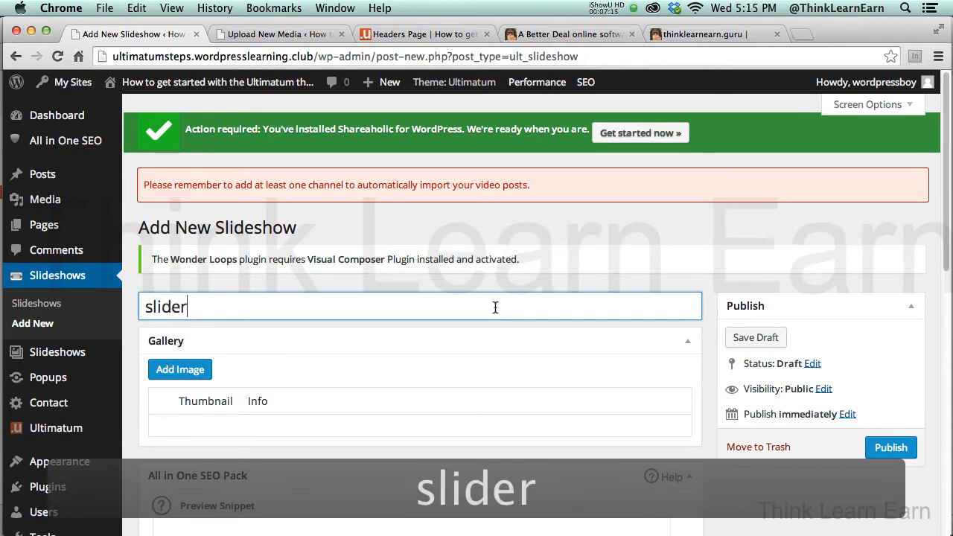
pyautogui.write('-2')
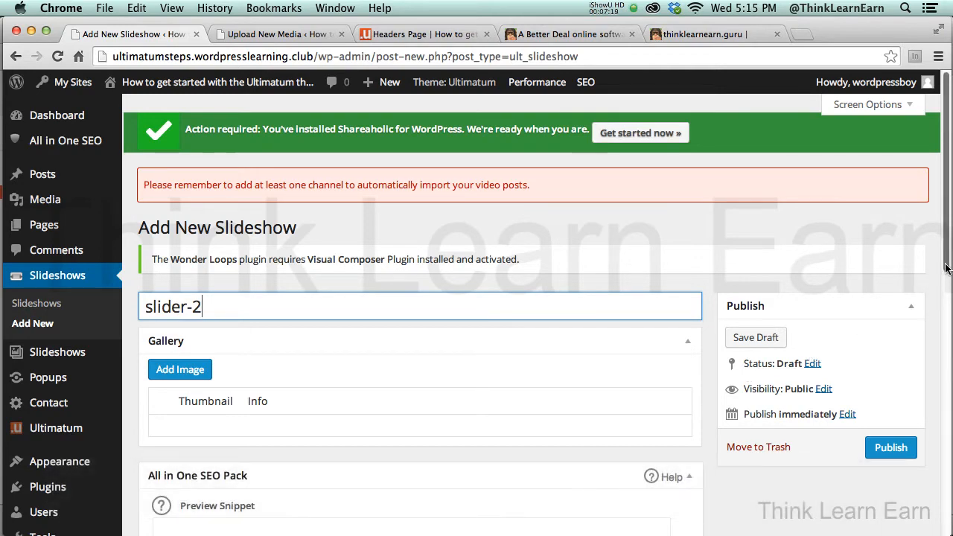
# Add the images slide-1, slide-2 and slide-3 from the media library to the slider-2 gallery.
pyautogui.scroll(-1, 946, 268)
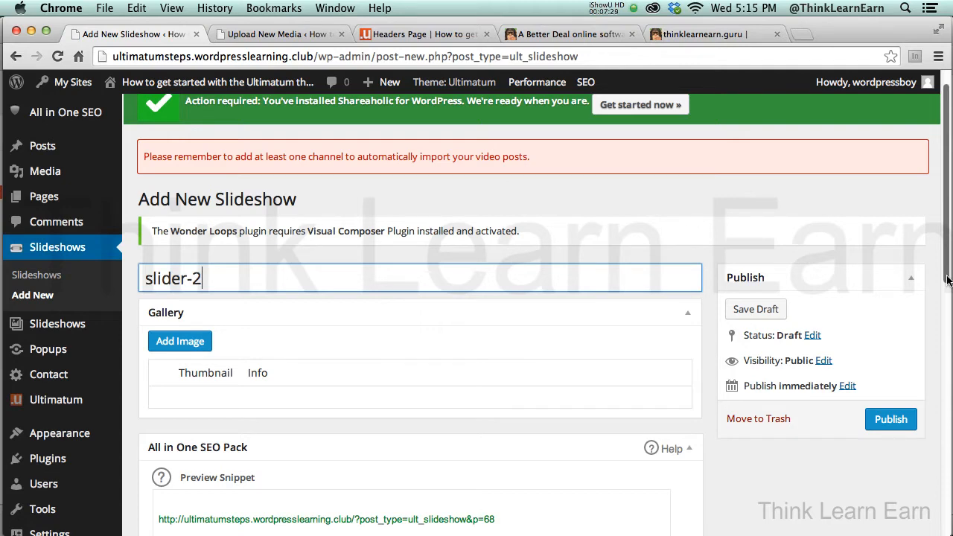
pyautogui.moveTo(949, 280); pyautogui.dragTo(949, 281)
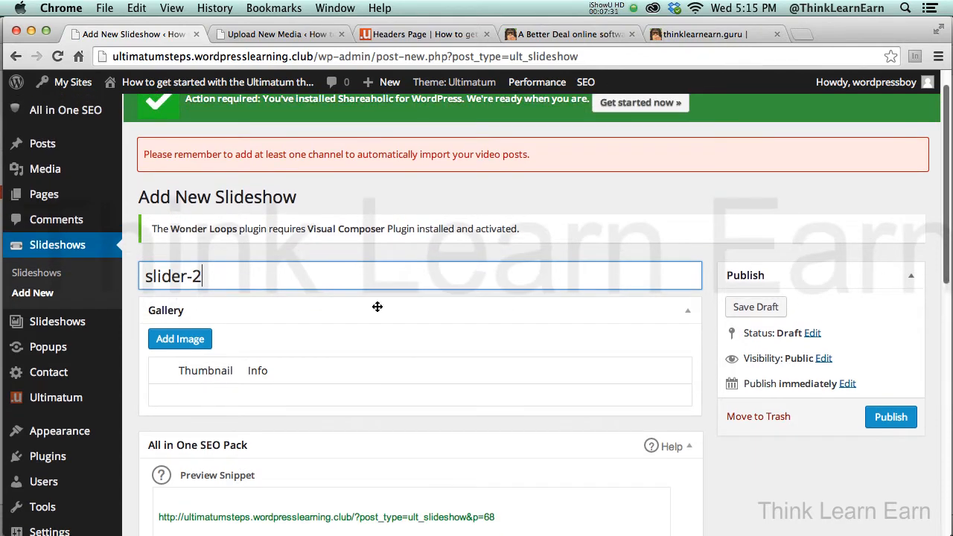
pyautogui.click(180, 338)
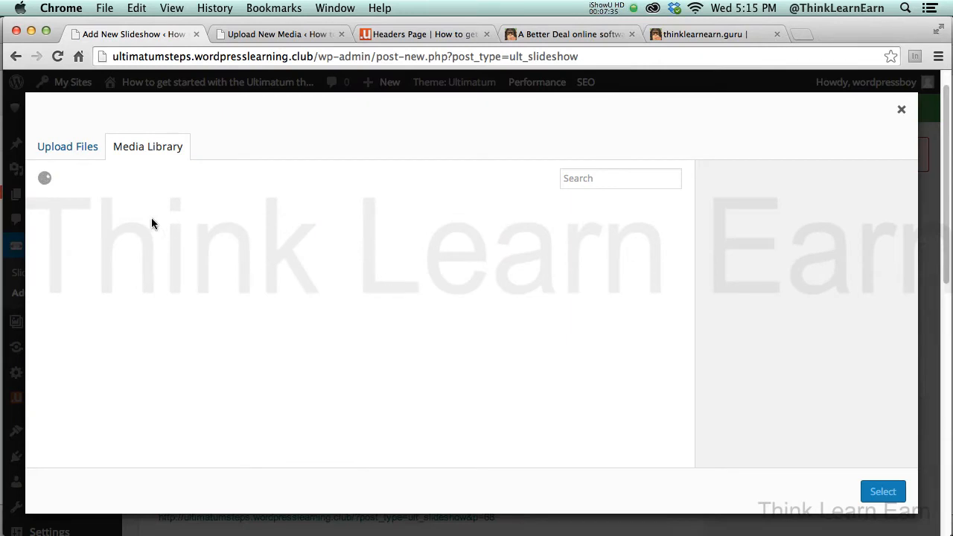
pyautogui.click(88, 250)
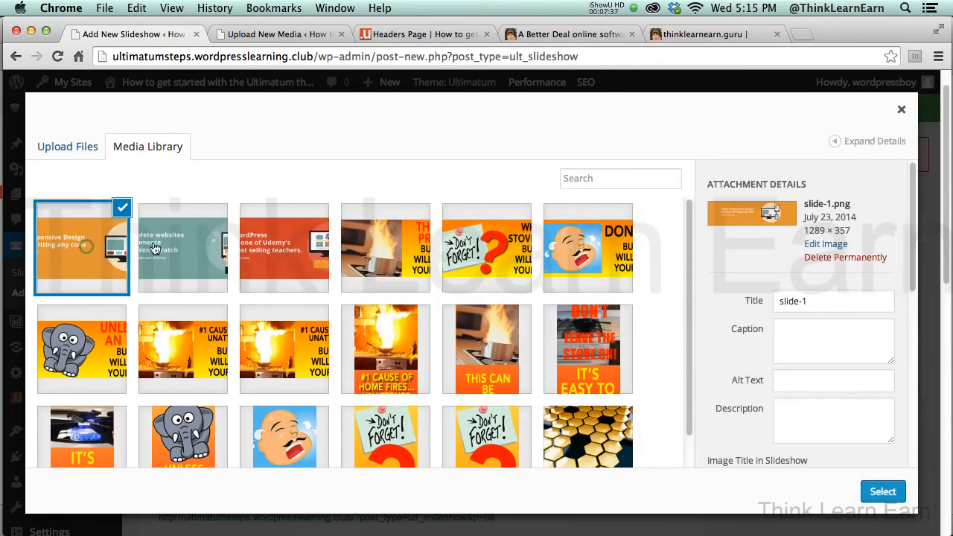
pyautogui.click(179, 251)
pyautogui.click(265, 254)
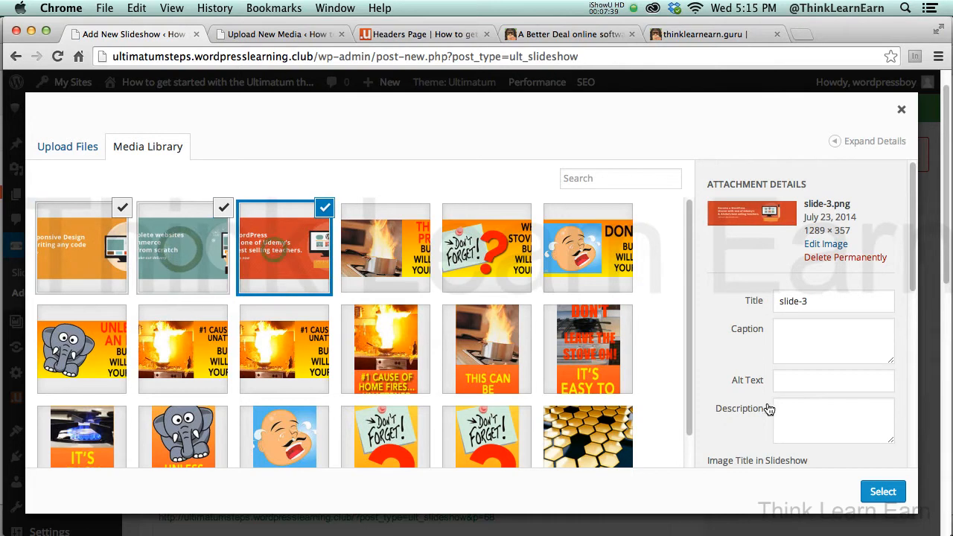
pyautogui.click(883, 492)
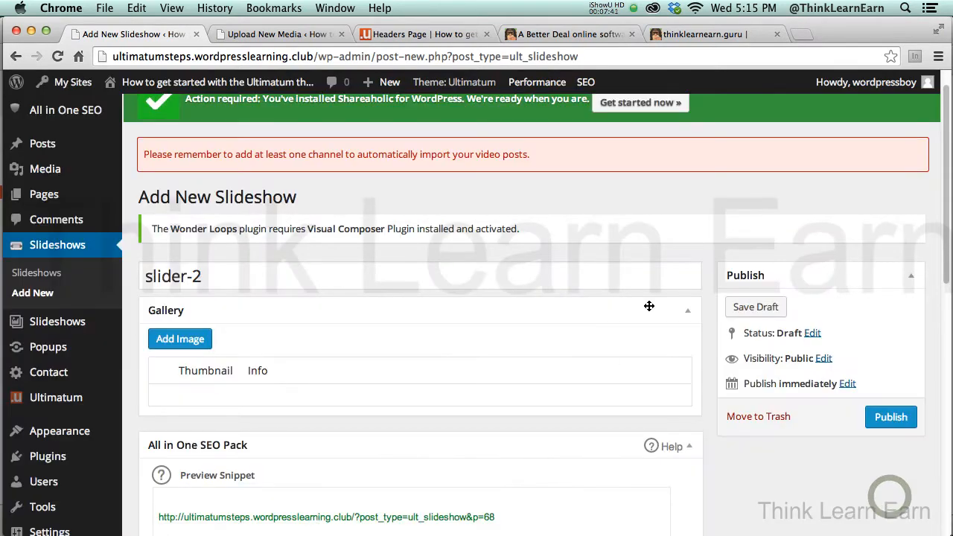
# Reorder the gallery so slide-1 comes first, ahead of slide-2 and slide-3, then publish the slideshow.
pyautogui.scroll(-3, 943, 248)
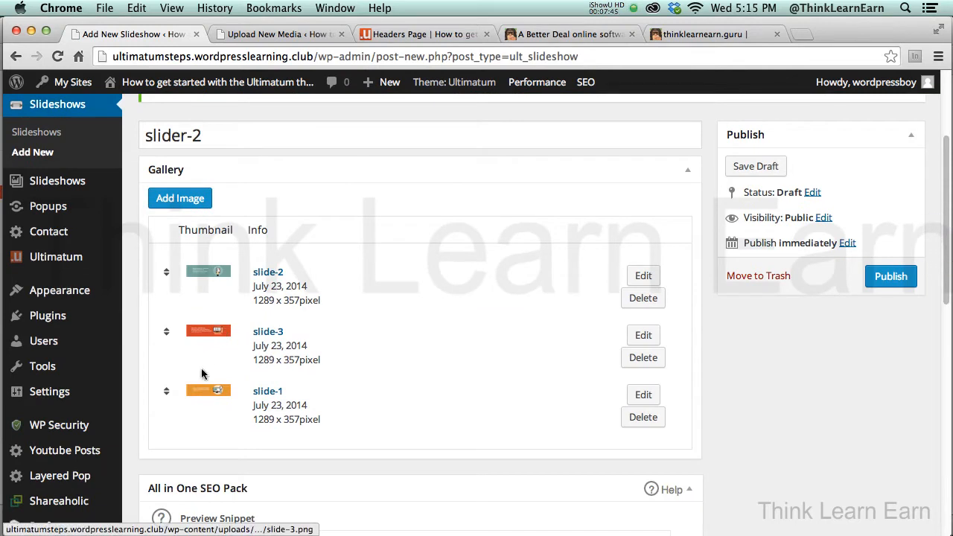
pyautogui.moveTo(194, 393); pyautogui.dragTo(199, 270)
pyautogui.moveTo(166, 390); pyautogui.dragTo(172, 271)
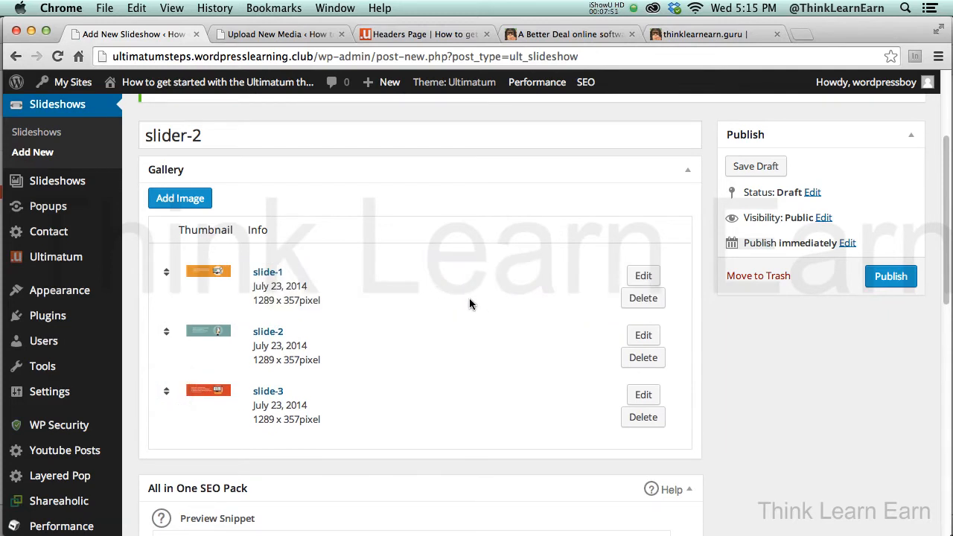
pyautogui.click(877, 281)
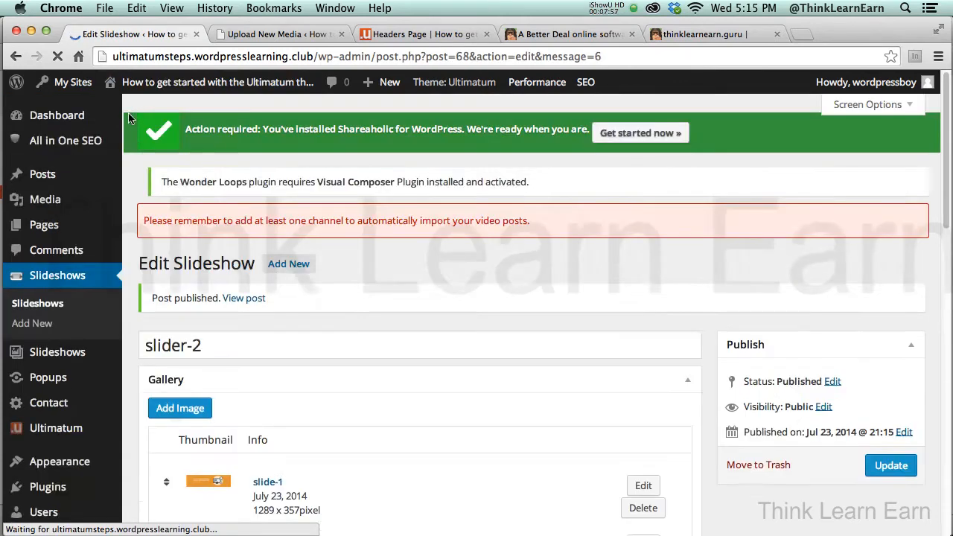
# Open the Full Width Layout bottom-ads of Ultimatum's Basic Template for editing.
pyautogui.moveTo(74, 431)
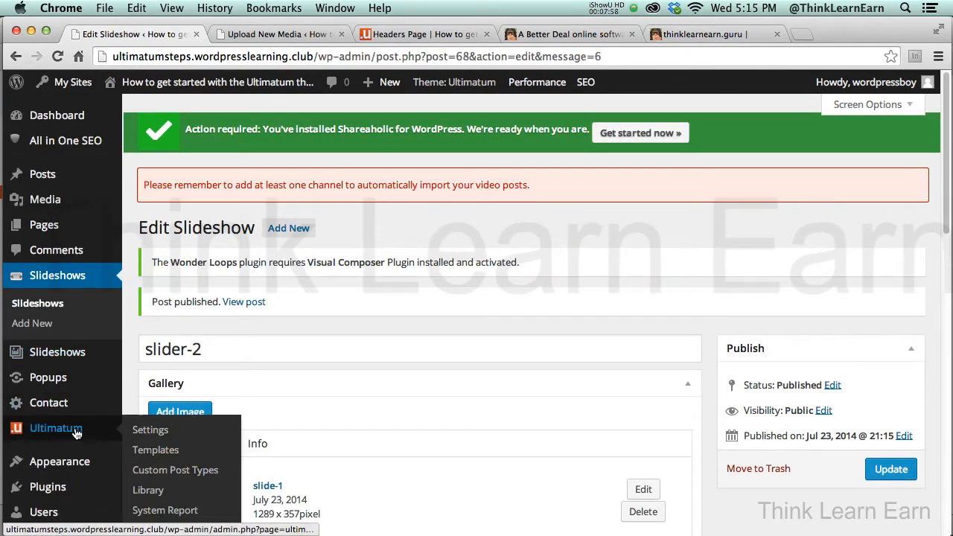
pyautogui.click(171, 451)
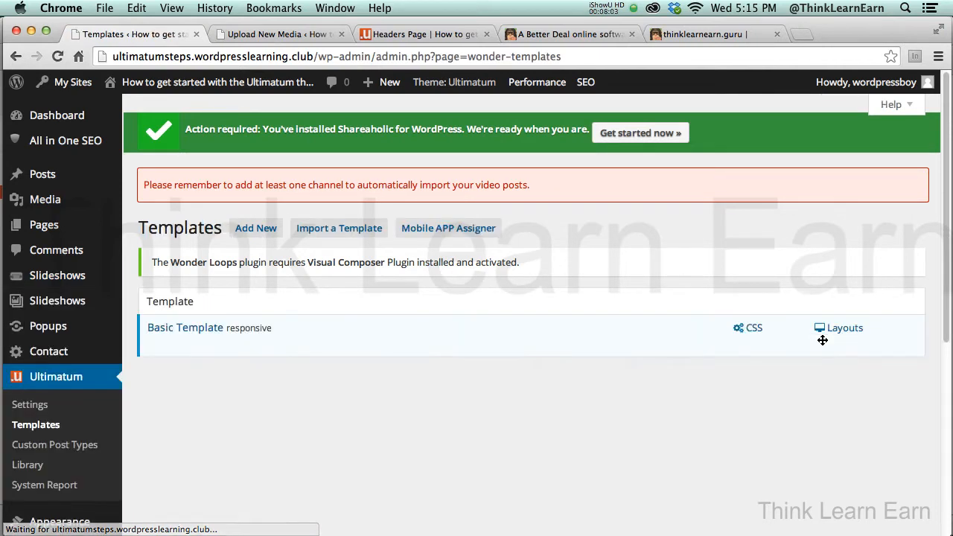
pyautogui.click(851, 334)
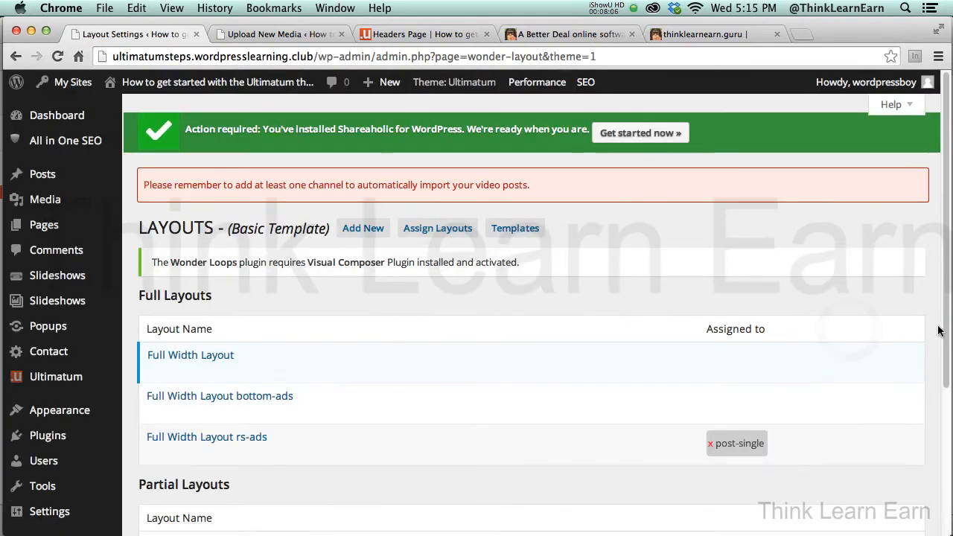
pyautogui.moveTo(946, 330); pyautogui.dragTo(939, 385)
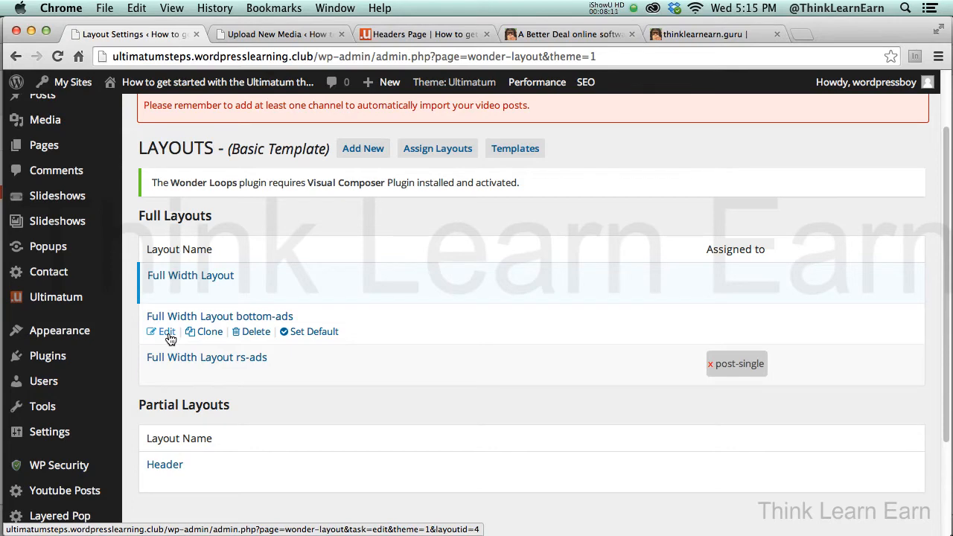
pyautogui.click(167, 332)
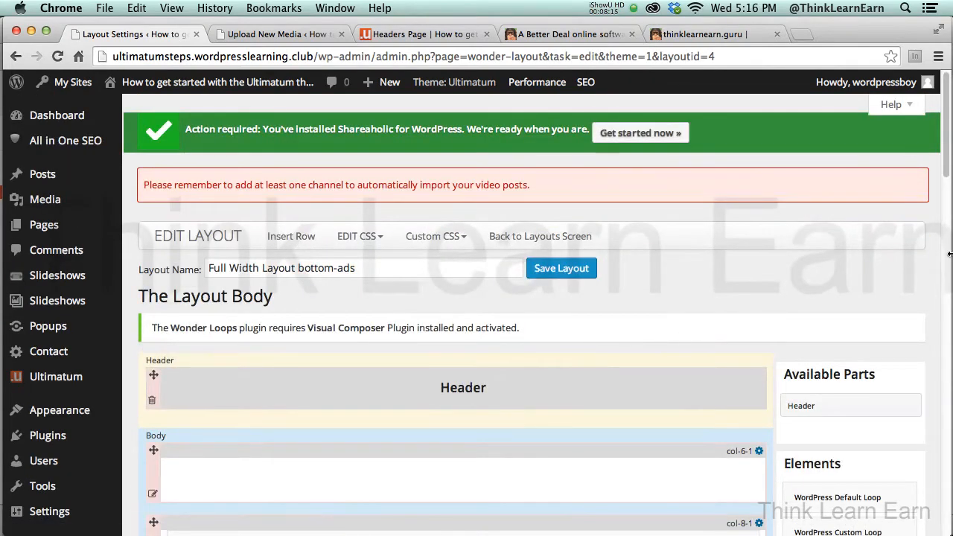
# Add an Ultimatum SlideShow element to the empty col-6-1 body row with slider-2 as its source and a slide height of 320.
pyautogui.scroll(-5, 949, 181)
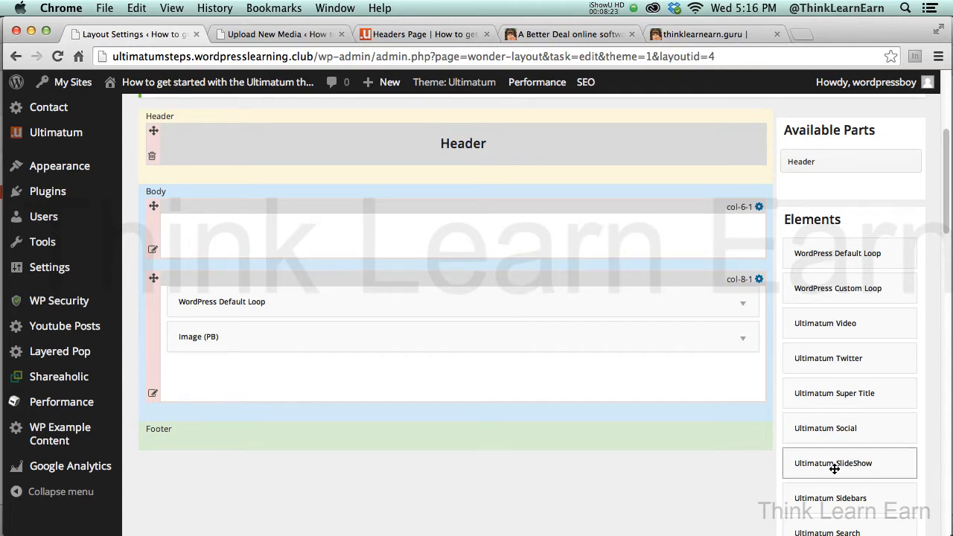
pyautogui.moveTo(833, 467); pyautogui.dragTo(618, 246)
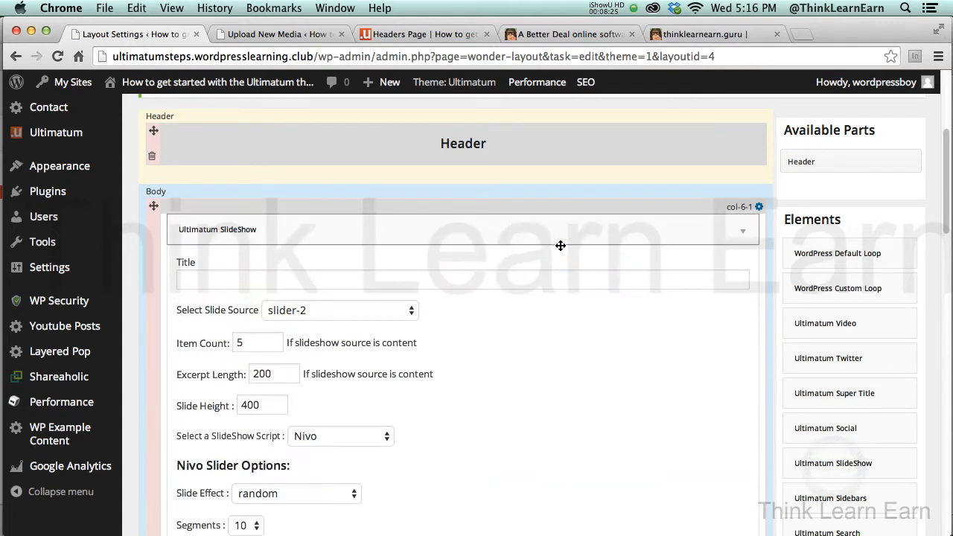
pyautogui.click(410, 313)
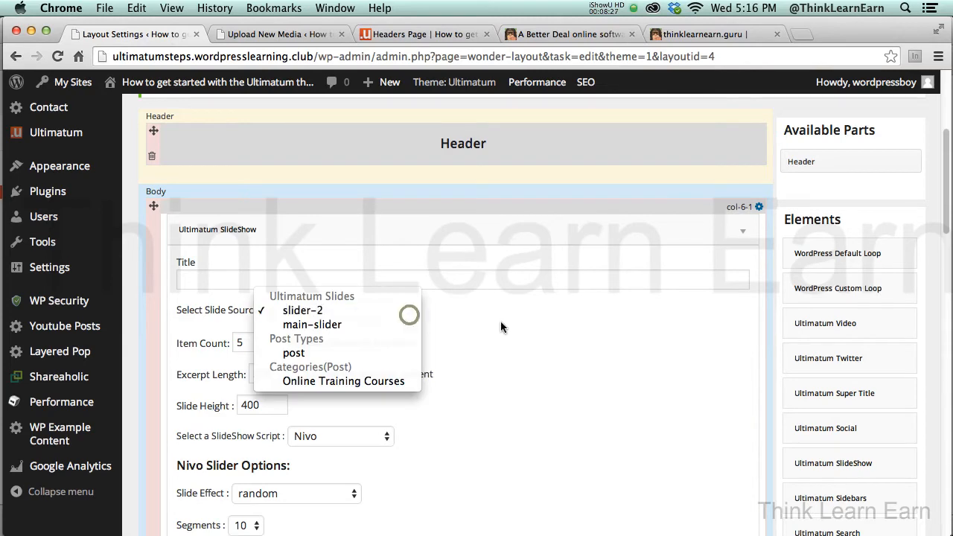
pyautogui.click(501, 321)
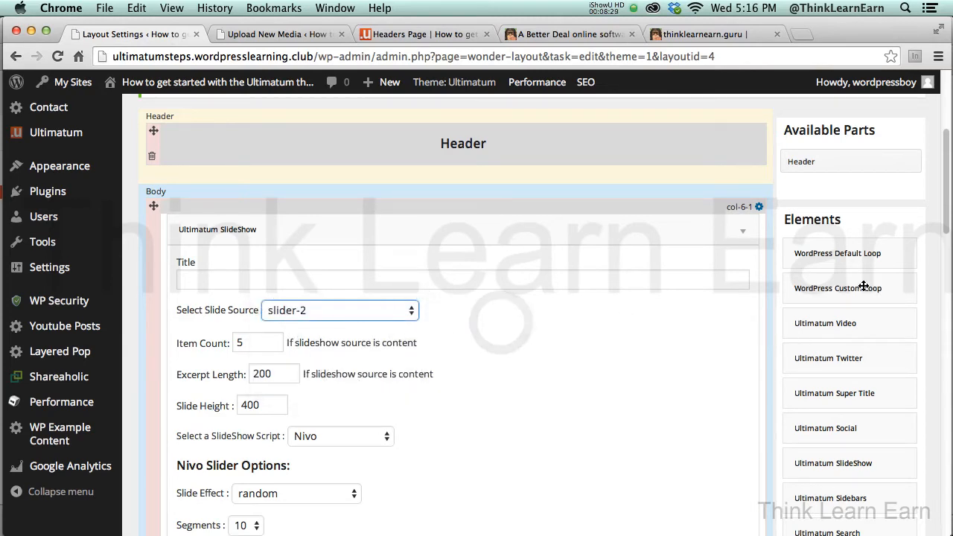
pyautogui.scroll(-3, 947, 231)
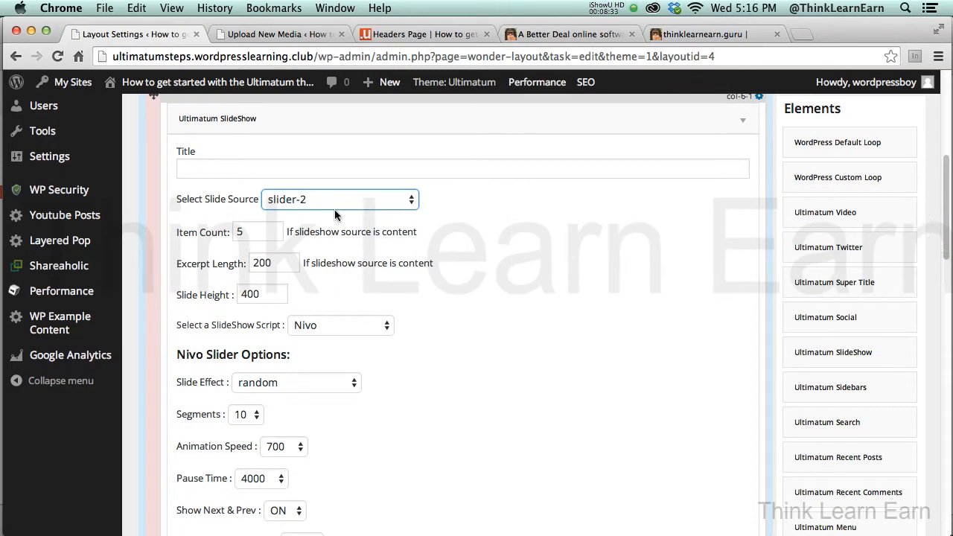
pyautogui.doubleClick(273, 296)
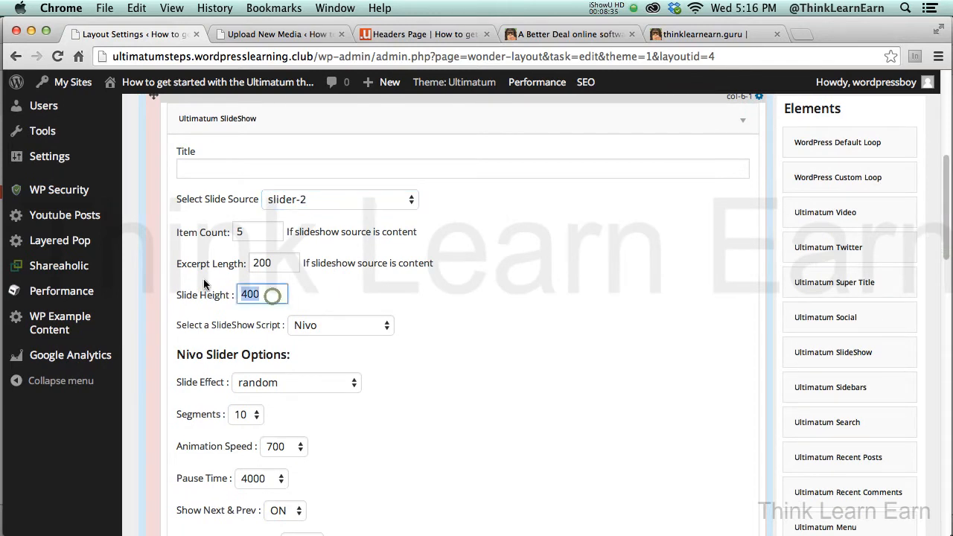
pyautogui.write('320')
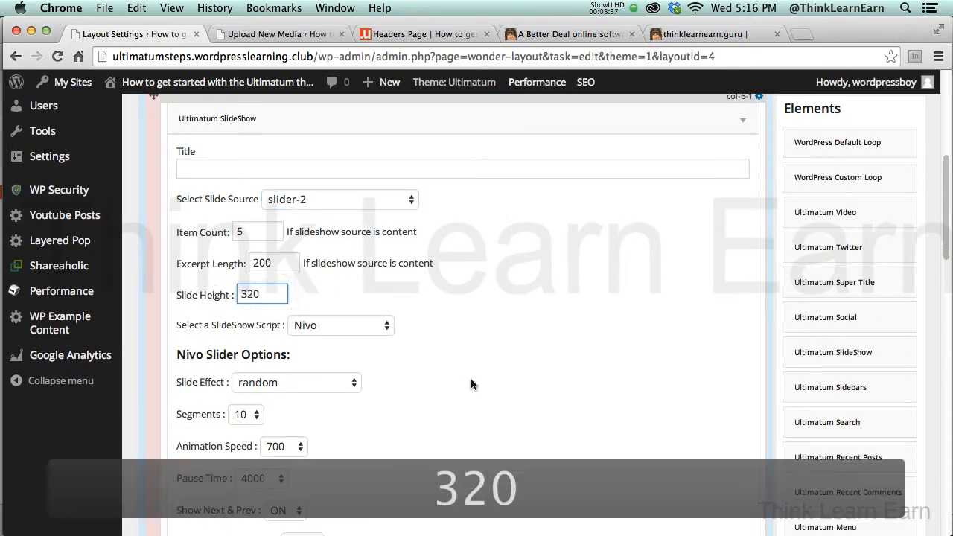
pyautogui.click(471, 383)
# Set the slideshow script to Flex Slider and save the slideshow element.
pyautogui.click(384, 326)
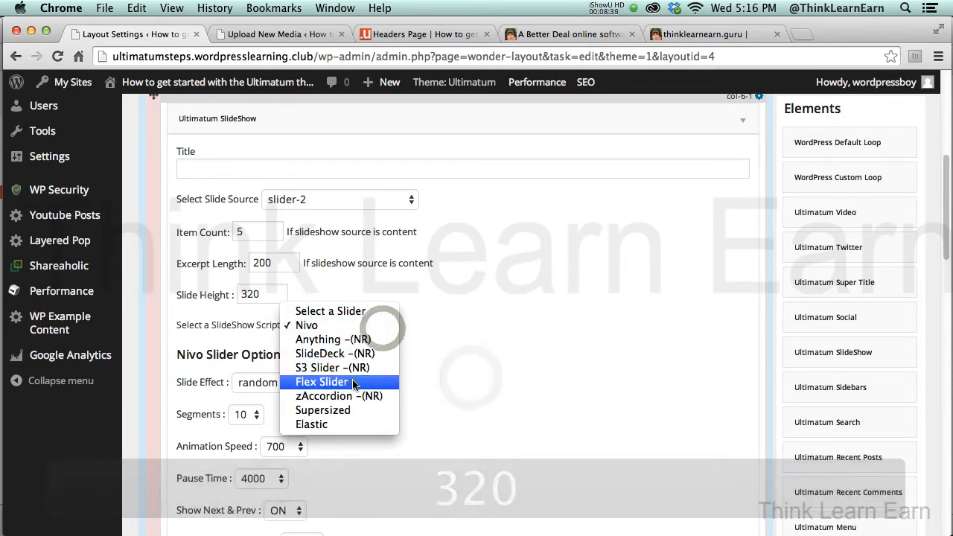
pyautogui.click(353, 383)
pyautogui.scroll(-5, 949, 324)
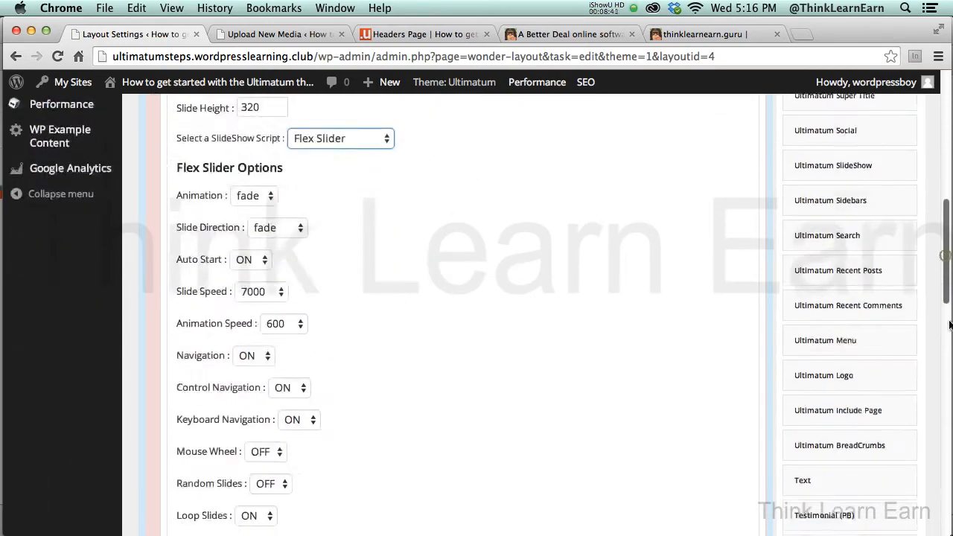
pyautogui.scroll(-5, 949, 324)
pyautogui.click(731, 402)
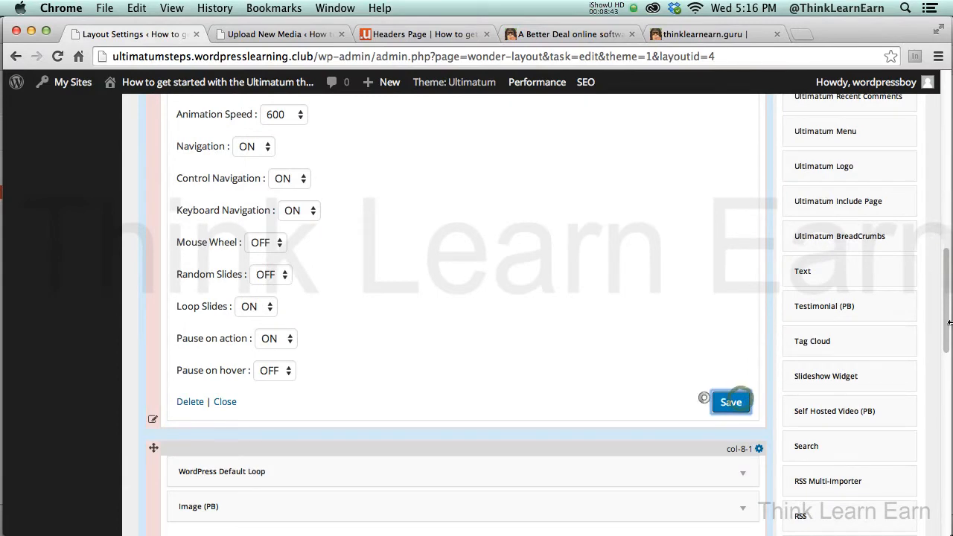
pyautogui.moveTo(949, 322); pyautogui.dragTo(937, 277)
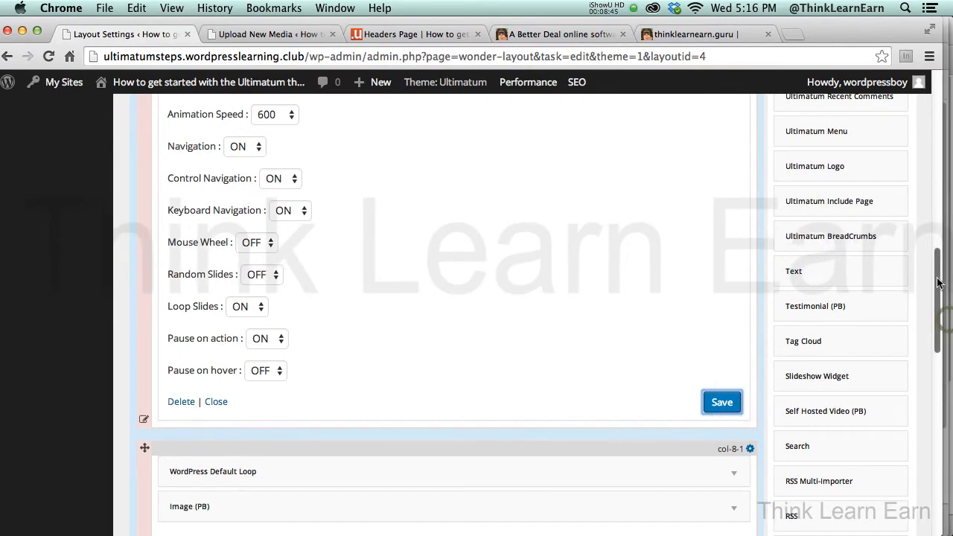
pyautogui.scroll(15, 938, 282)
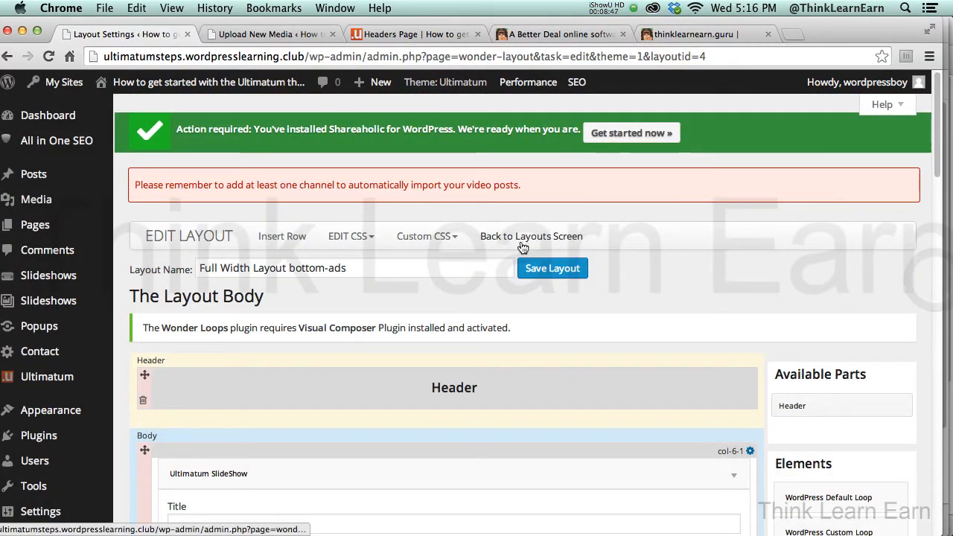
pyautogui.moveTo(65, 286)
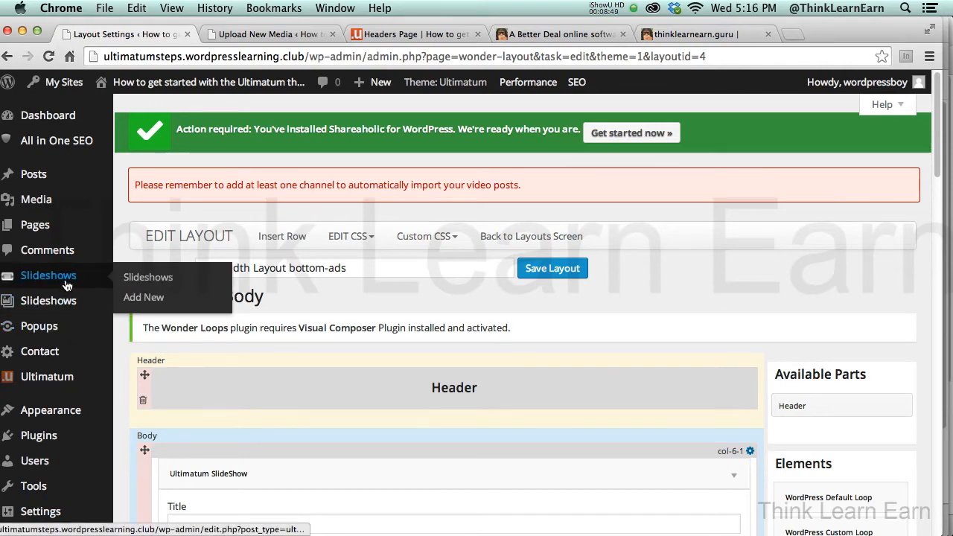
# Start a new Ultimatum slideshow and title it slider-3.
pyautogui.click(141, 297)
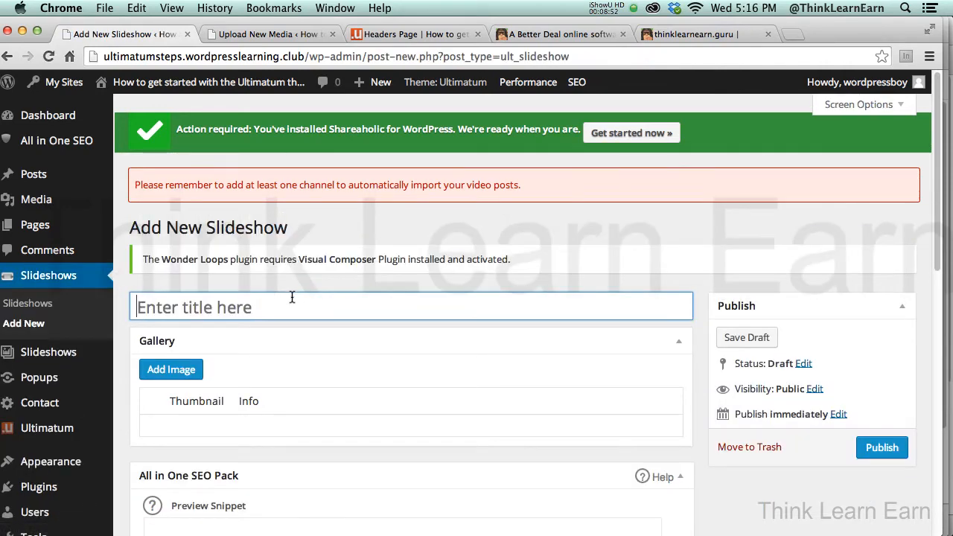
pyautogui.click(286, 301)
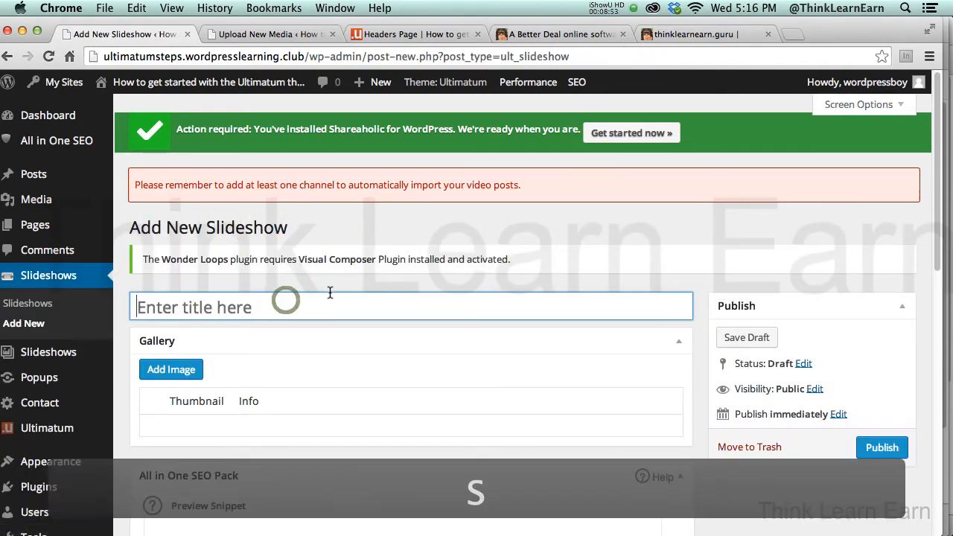
pyautogui.write('slider-')
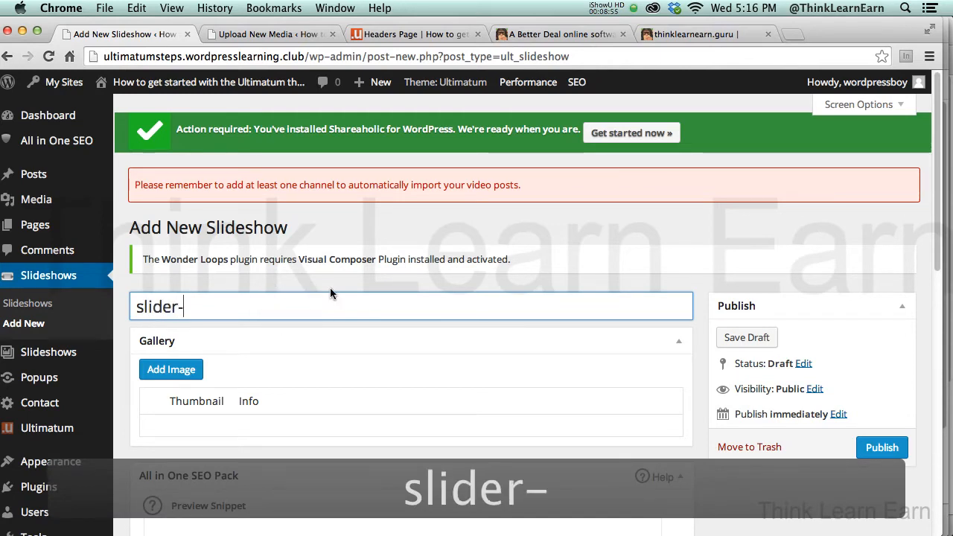
pyautogui.write('3')
# Add the slide-3, slide-2 and slide-1 images from the media library to the slideshow's gallery.
pyautogui.click(171, 370)
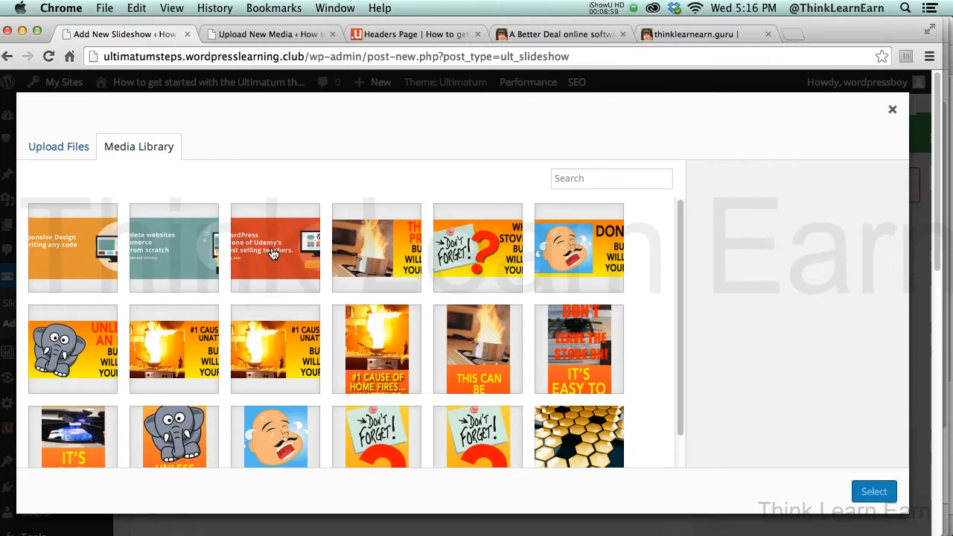
pyautogui.click(273, 254)
pyautogui.click(171, 247)
pyautogui.click(82, 249)
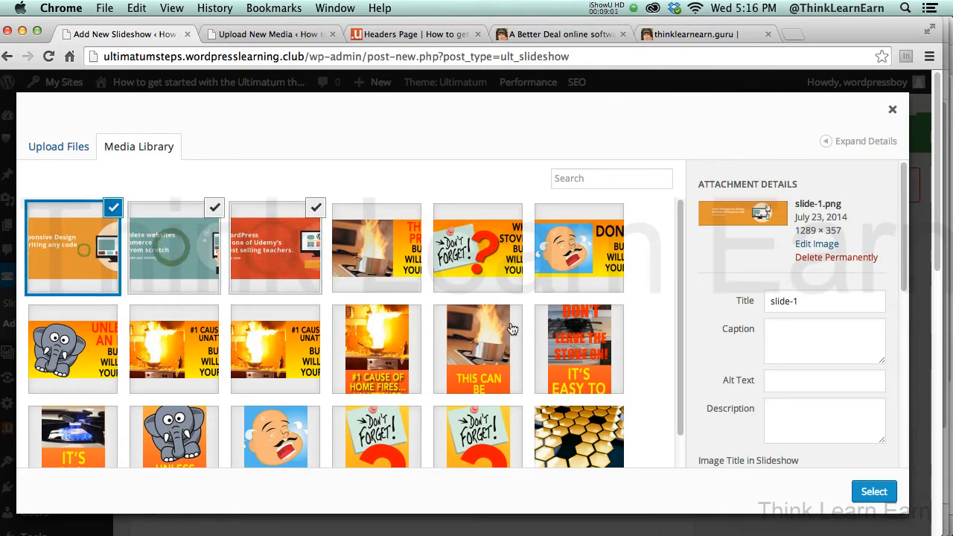
pyautogui.click(882, 492)
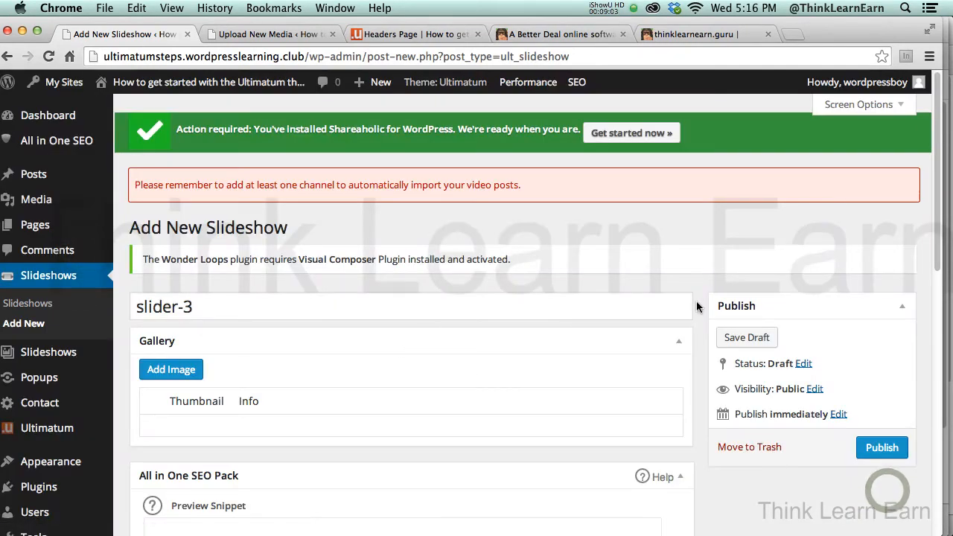
# Move slide-3 ahead of slide-2 and slide-1 in the gallery, then publish the slideshow.
pyautogui.scroll(-3, 922, 305)
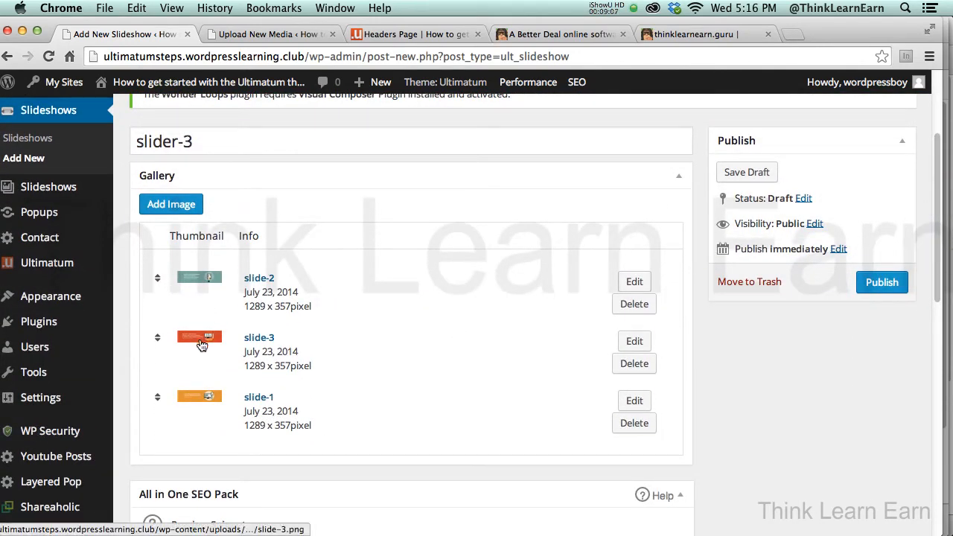
pyautogui.moveTo(159, 338); pyautogui.dragTo(148, 279)
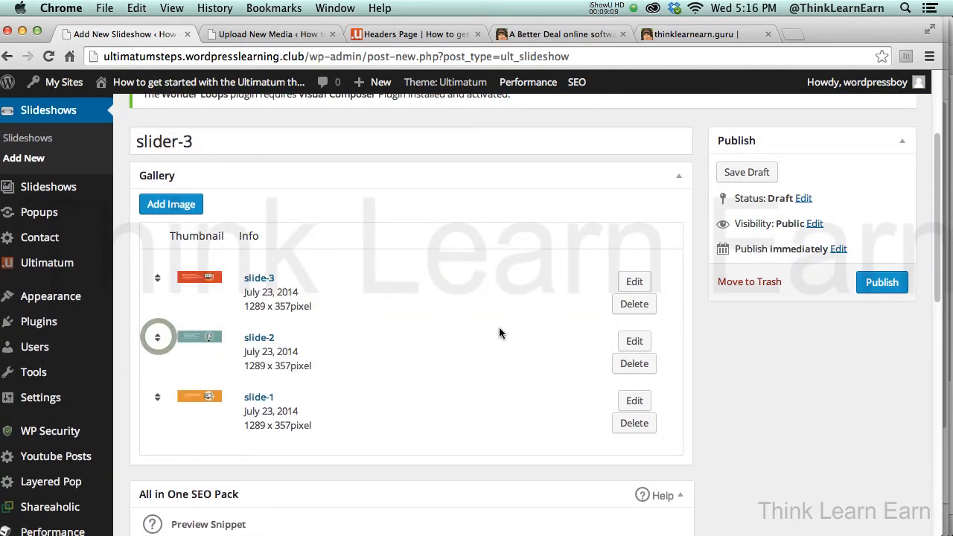
pyautogui.click(862, 293)
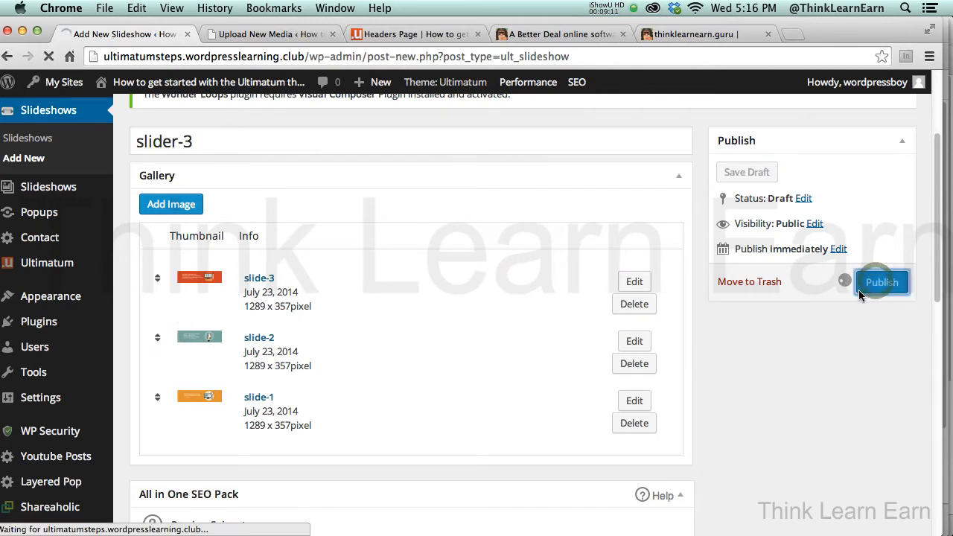
# Open the Full Width Layout rs-ads of Ultimatum's Basic Template for editing.
pyautogui.moveTo(71, 268)
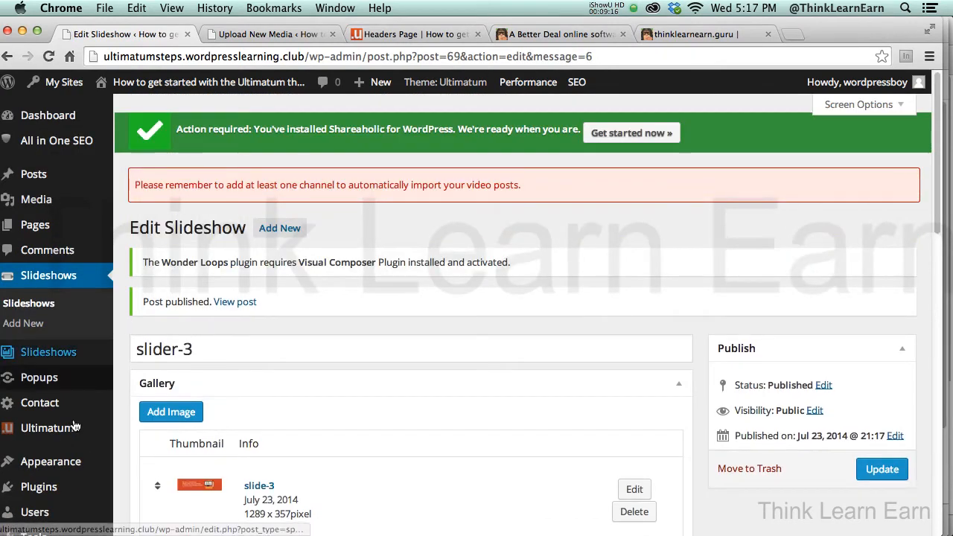
pyautogui.moveTo(66, 431)
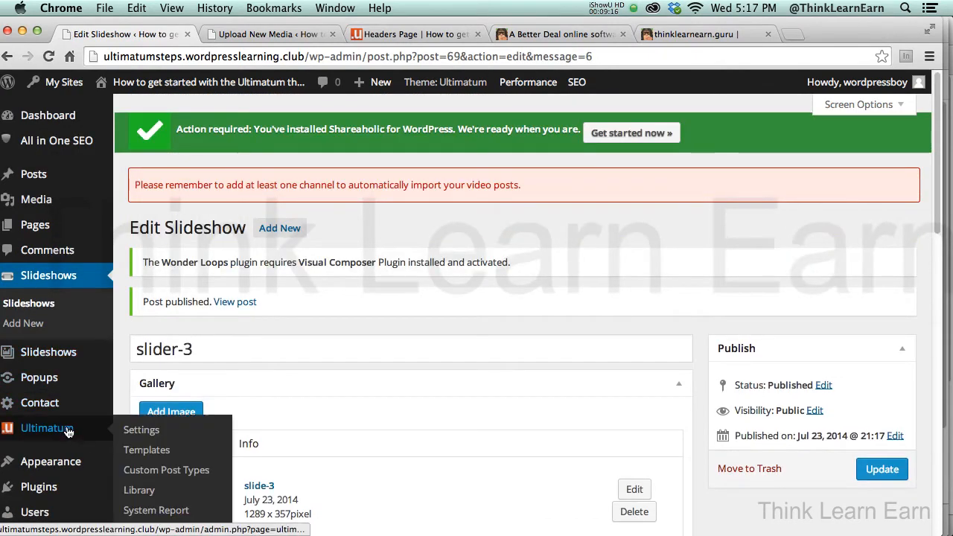
pyautogui.click(149, 458)
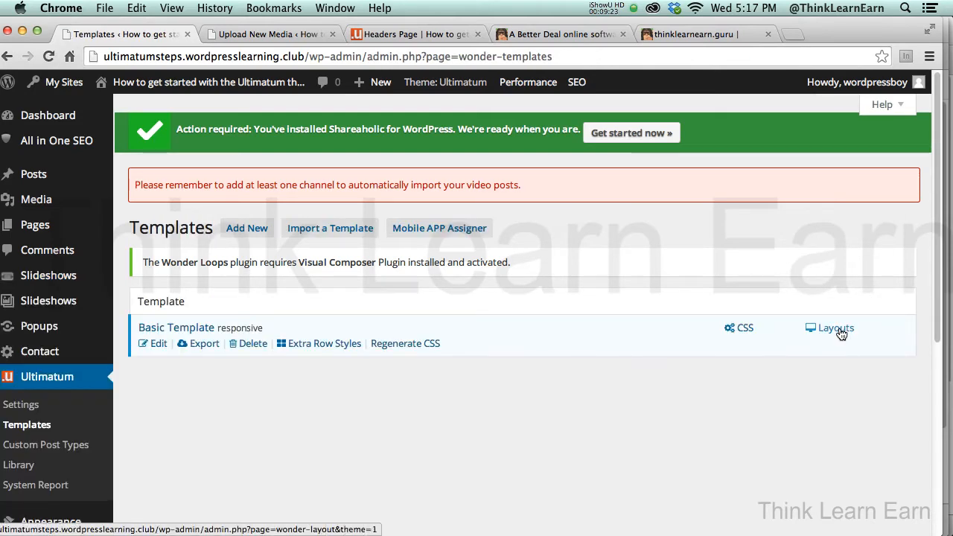
pyautogui.click(839, 332)
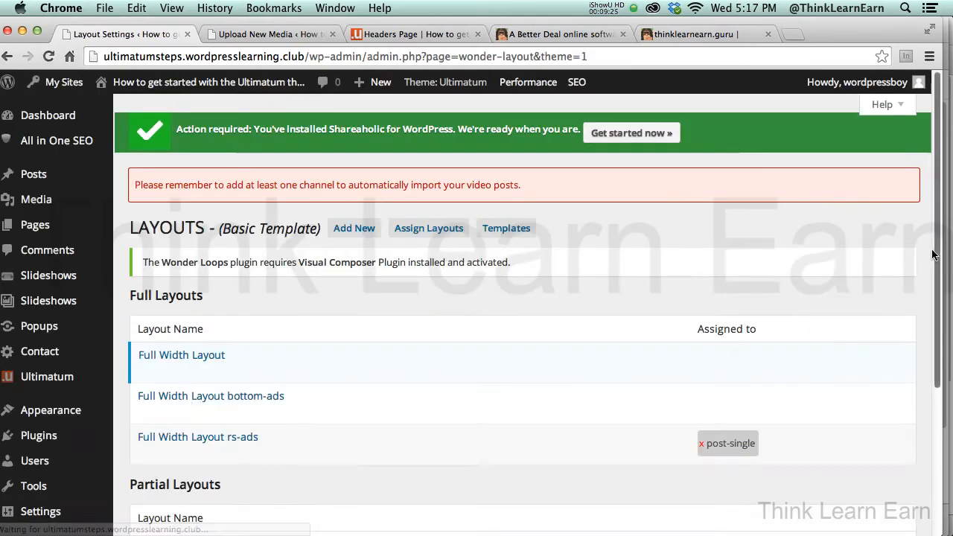
pyautogui.moveTo(935, 261); pyautogui.dragTo(936, 360)
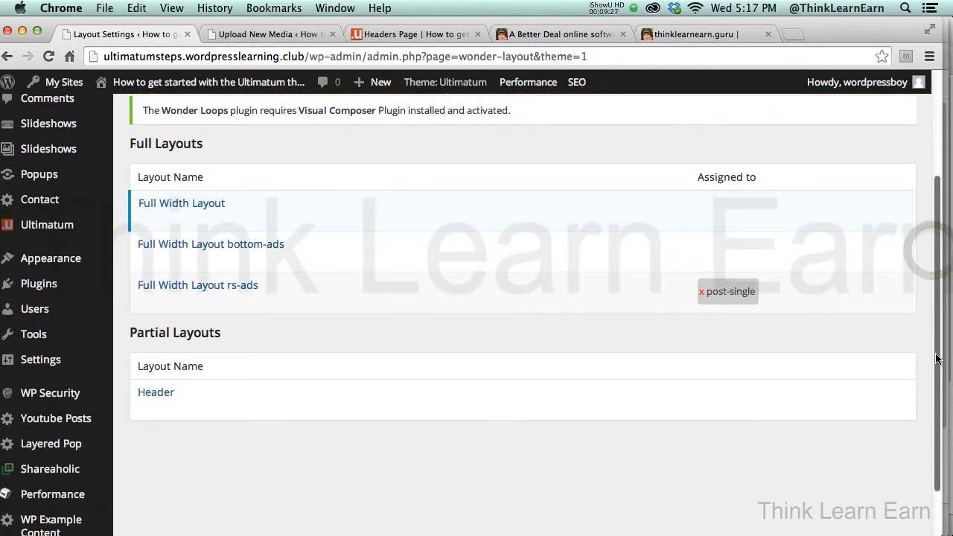
pyautogui.moveTo(282, 293)
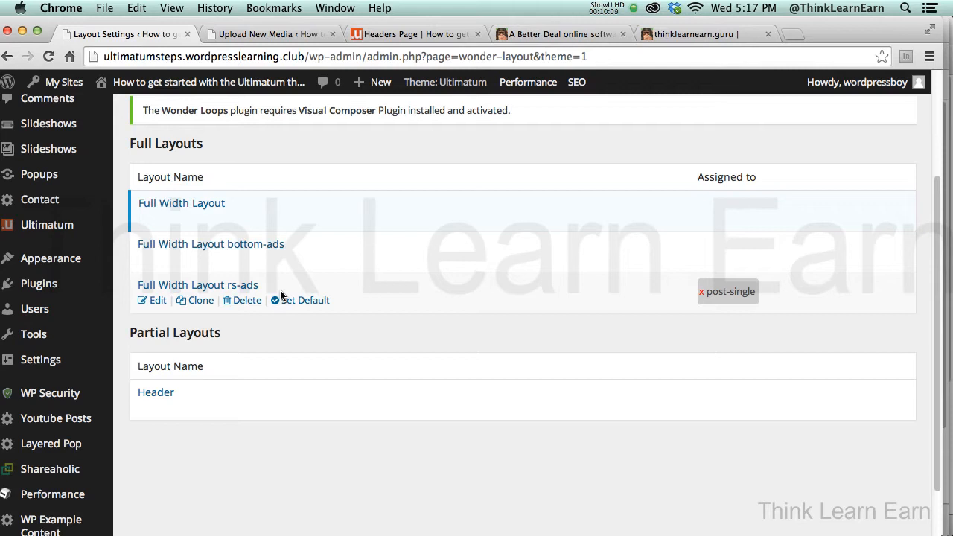
pyautogui.click(156, 305)
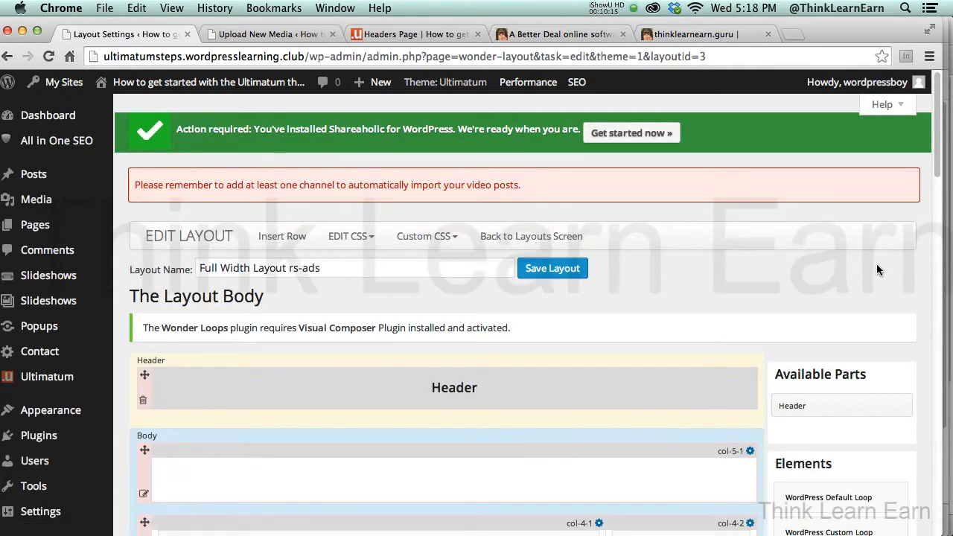
# Add an Ultimatum SlideShow element to the empty col-5-1 body row with slider-3 as its source and a slide height of 320.
pyautogui.scroll(-5, 936, 173)
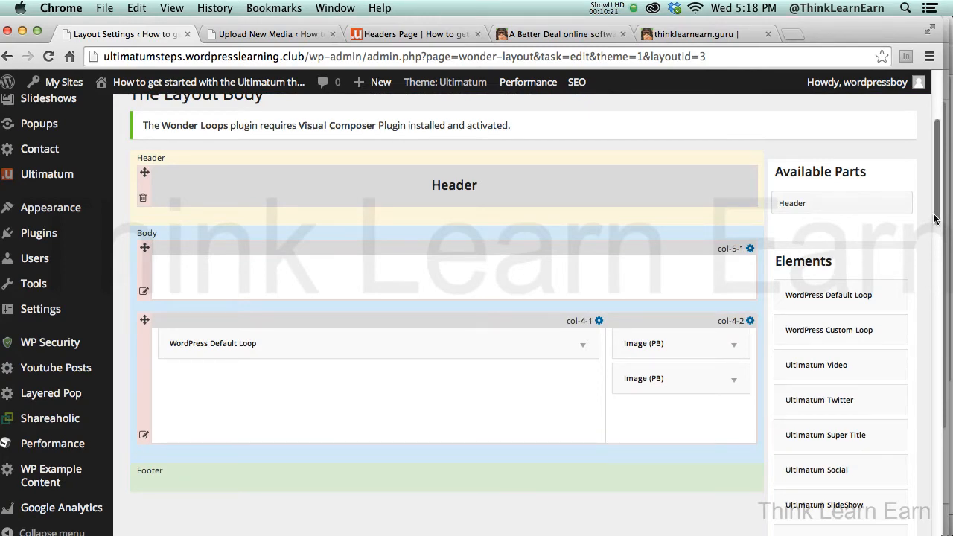
pyautogui.moveTo(933, 215); pyautogui.dragTo(936, 233)
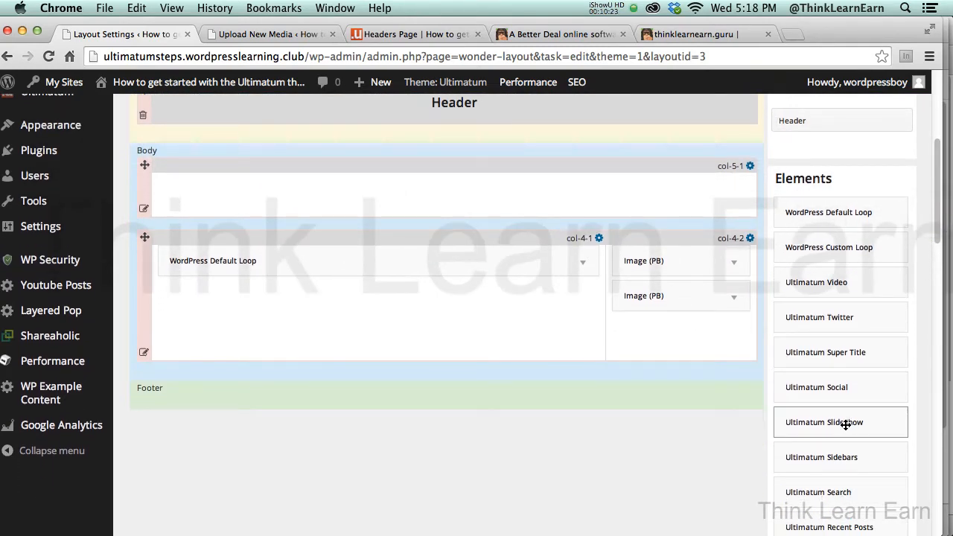
pyautogui.moveTo(842, 422); pyautogui.dragTo(479, 204)
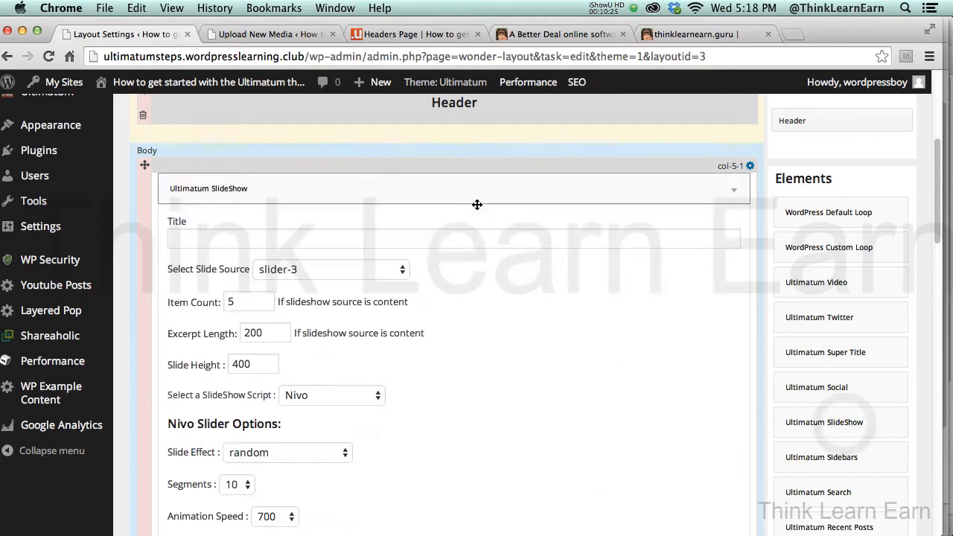
pyautogui.doubleClick(265, 365)
pyautogui.write('32')
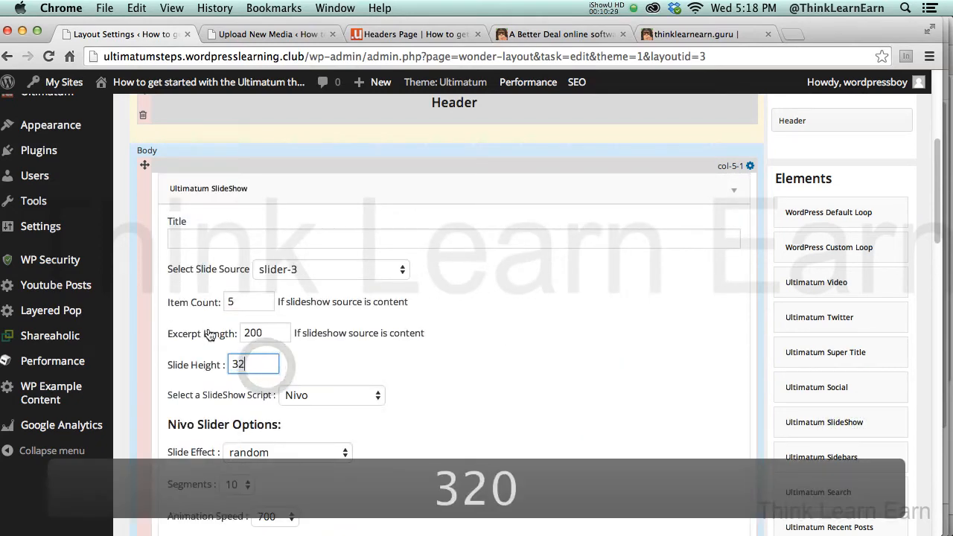
pyautogui.write('0')
pyautogui.click(461, 408)
# Set the slideshow script to Flex Slider, then save the element and the Full Width Layout rs-ads.
pyautogui.scroll(-3, 930, 277)
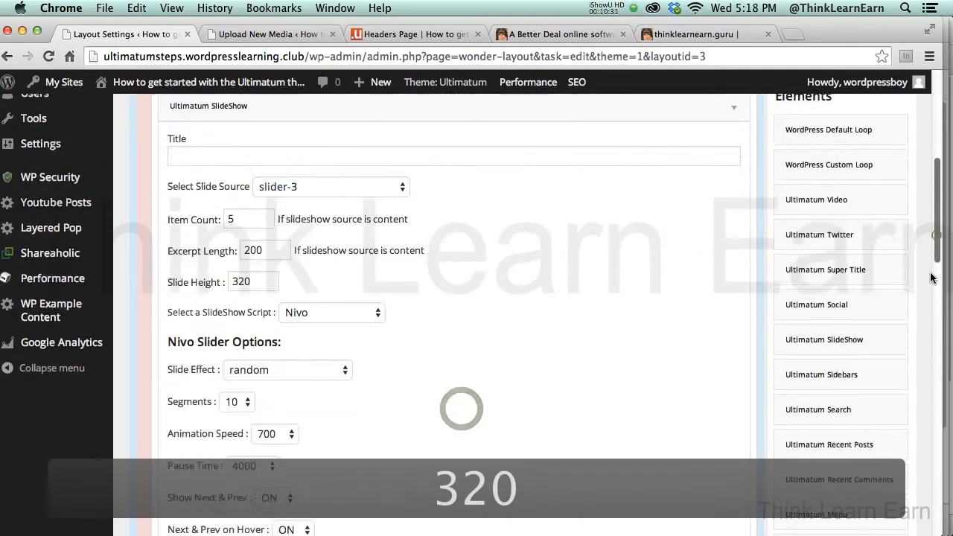
pyautogui.scroll(-3, 931, 277)
pyautogui.click(326, 238)
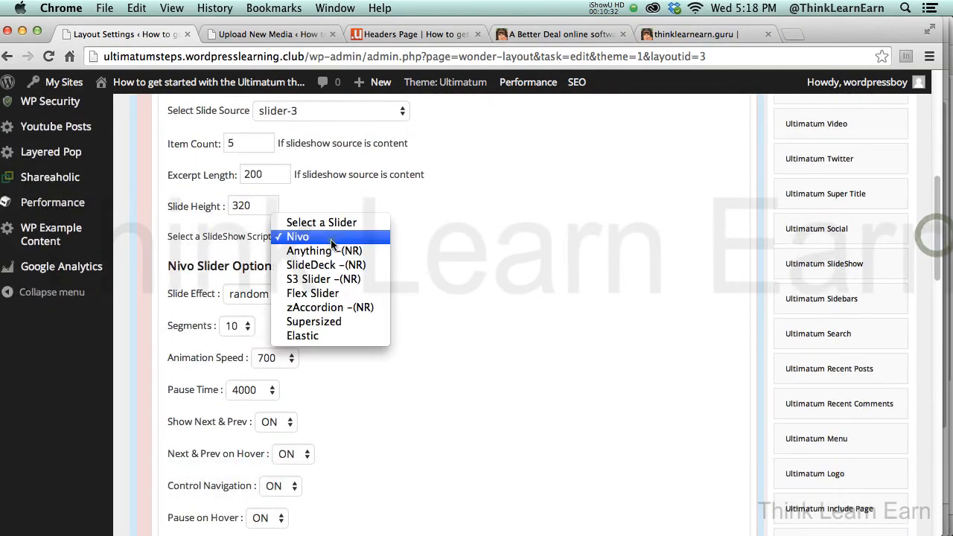
pyautogui.click(339, 297)
pyautogui.scroll(-2, 940, 304)
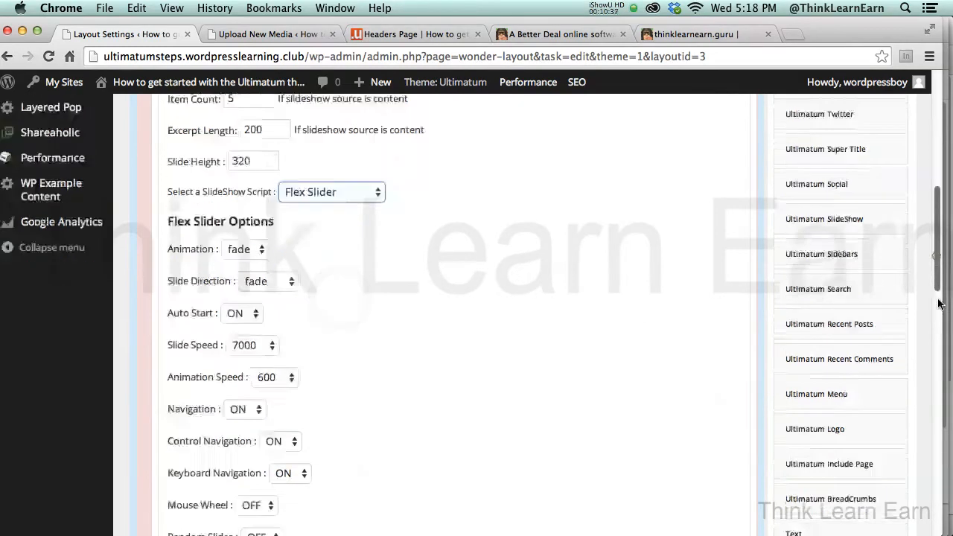
pyautogui.moveTo(938, 300); pyautogui.dragTo(932, 342)
pyautogui.click(727, 346)
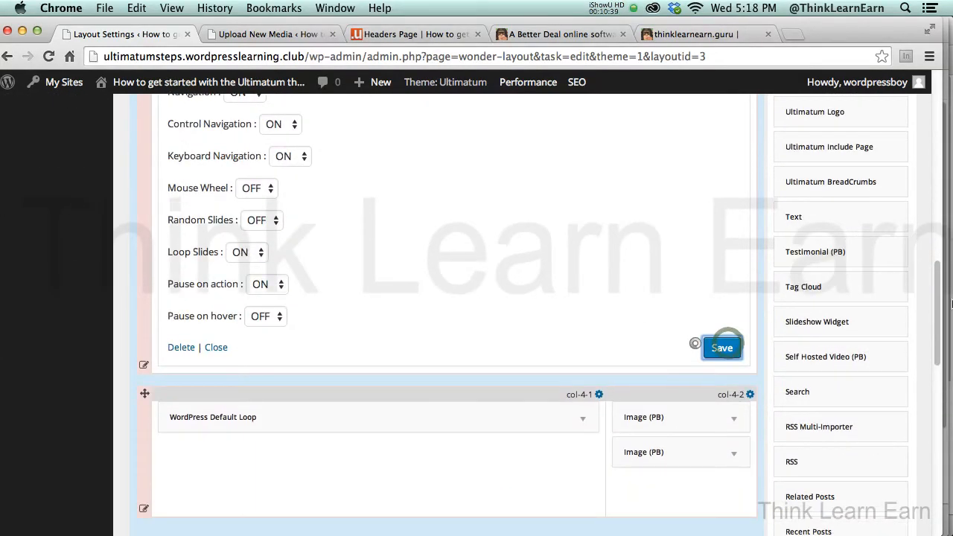
pyautogui.moveTo(937, 299); pyautogui.dragTo(931, 101)
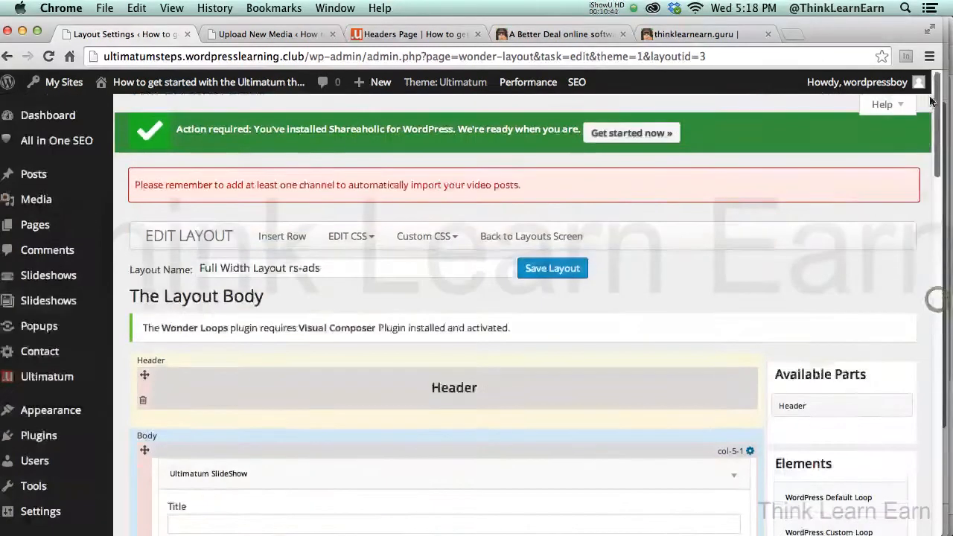
pyautogui.click(551, 270)
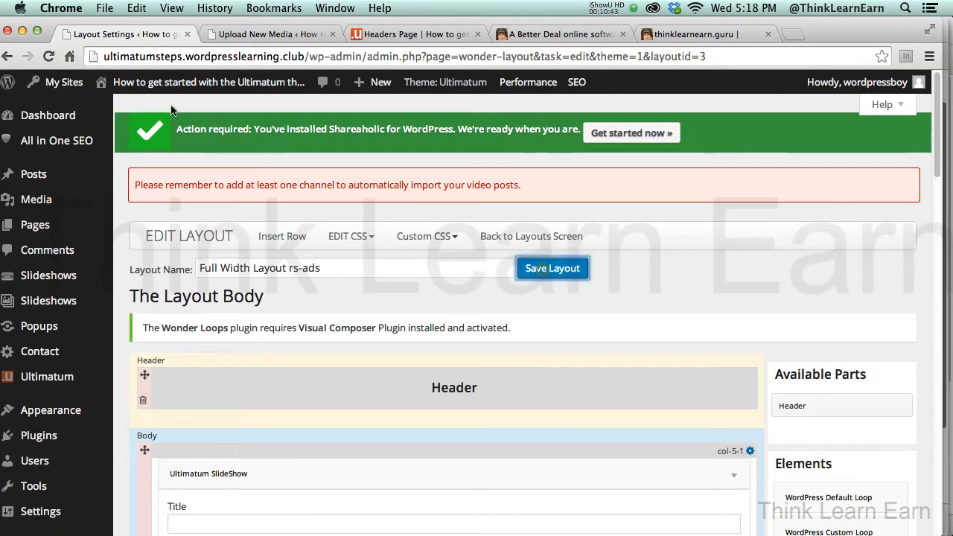
# Visit the live site and check the slideshow on the home page, Headers Page, Image Page and UL and OL Page.
pyautogui.moveTo(111, 84)
pyautogui.click(119, 110)
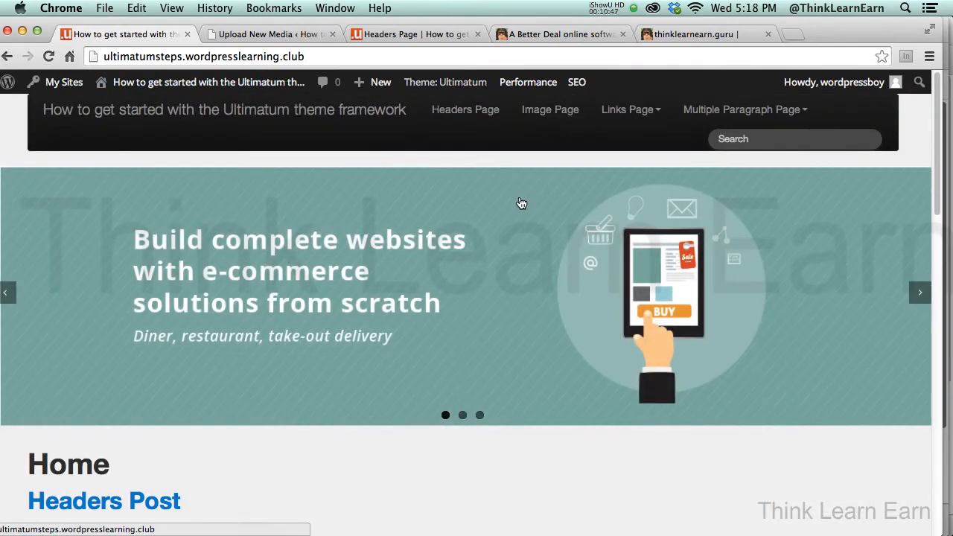
pyautogui.click(481, 113)
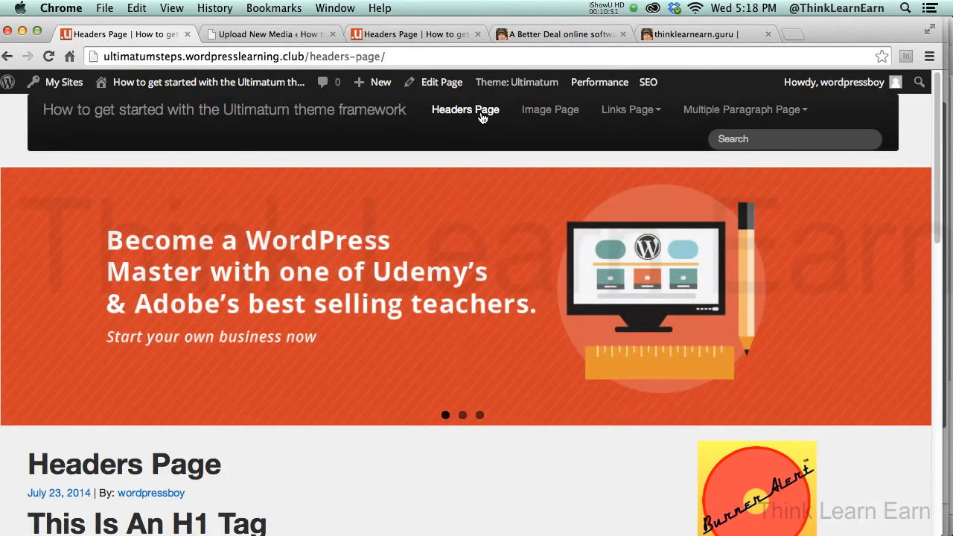
pyautogui.click(560, 114)
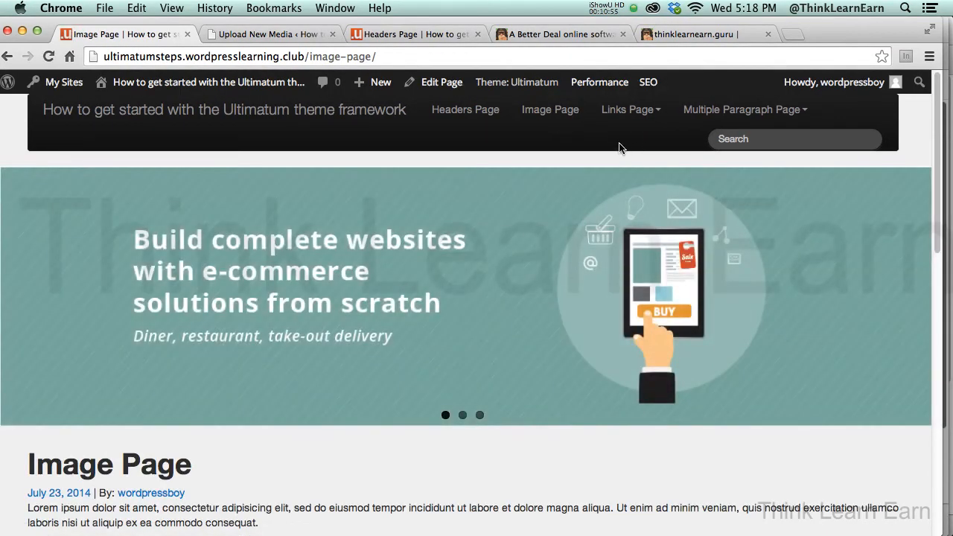
pyautogui.click(659, 111)
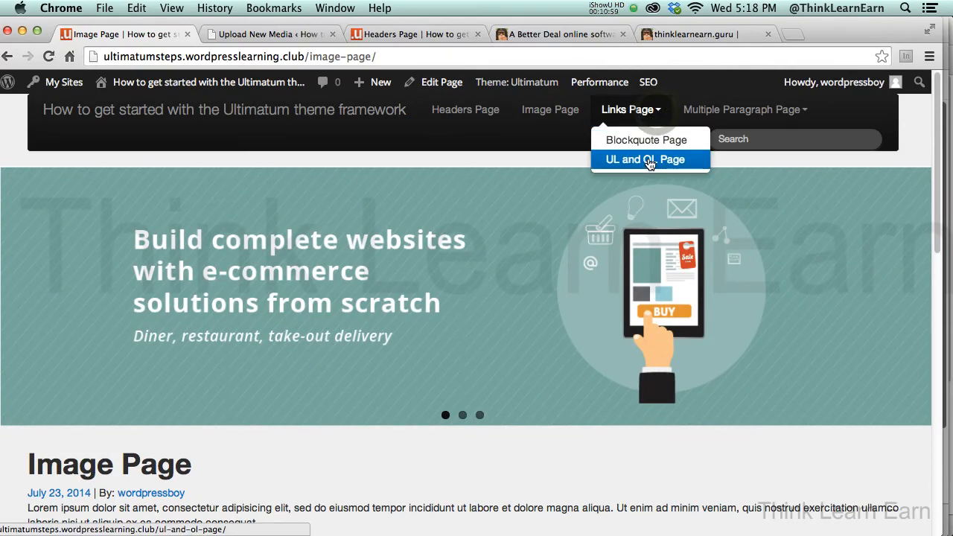
pyautogui.click(649, 160)
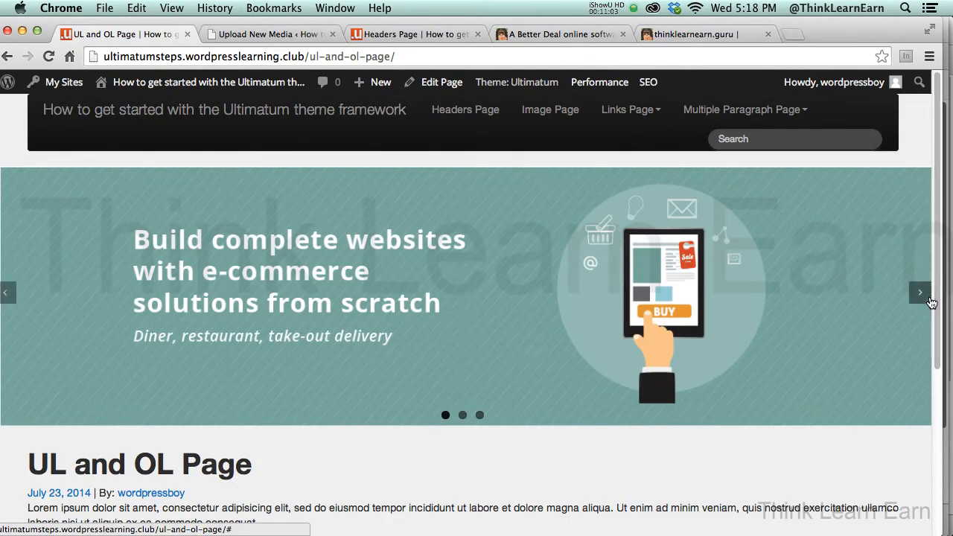
# Return to the home page and open the Blockquote Post to check its slideshow and side ads.
pyautogui.click(120, 110)
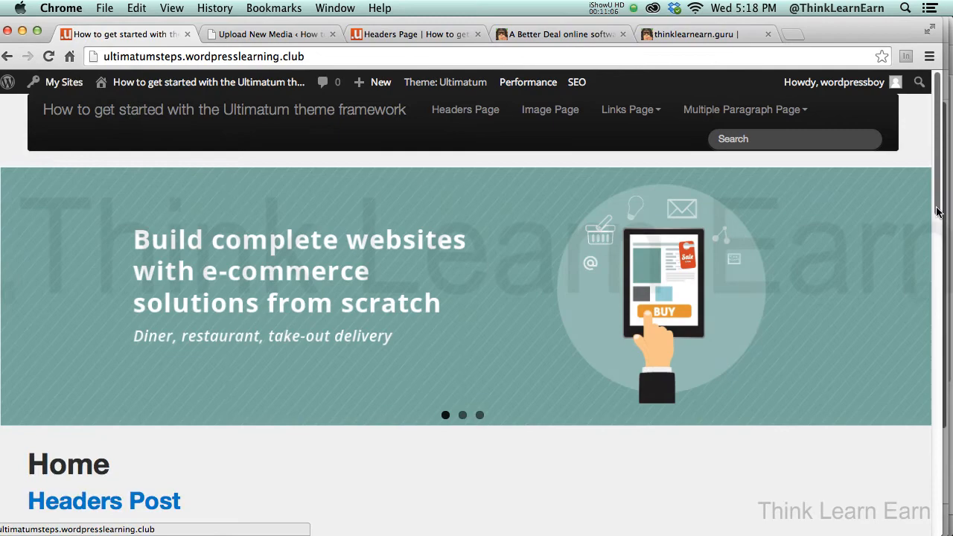
pyautogui.moveTo(936, 208); pyautogui.dragTo(937, 368)
pyautogui.click(203, 339)
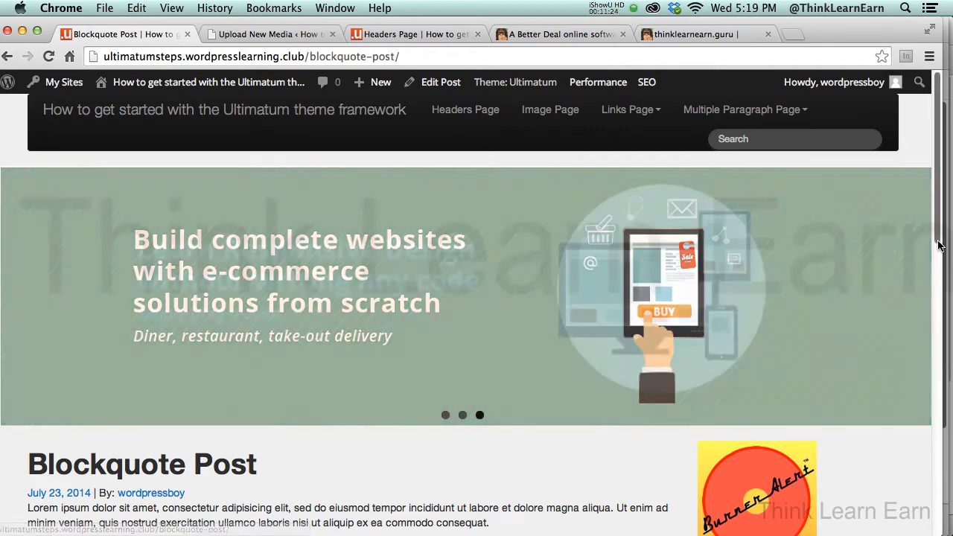
pyautogui.moveTo(936, 237)
pyautogui.mouseDown()
pyautogui.moveTo(937, 247)
pyautogui.moveTo(938, 237)
pyautogui.mouseUp()
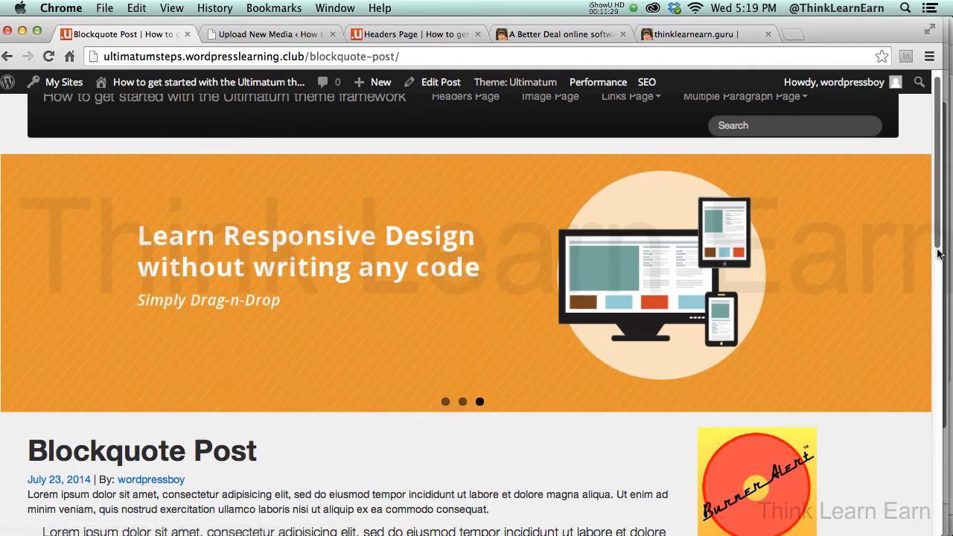
pyautogui.moveTo(936, 237); pyautogui.dragTo(937, 324)
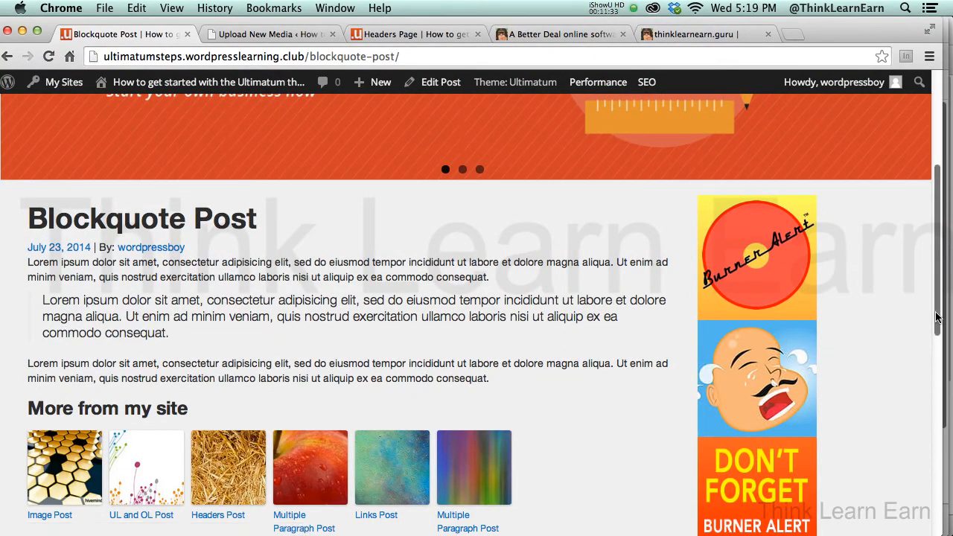
# Return to the site's dashboard, list the Ultimatum slideshows and open slider-3 for editing.
pyautogui.moveTo(937, 305); pyautogui.dragTo(936, 231)
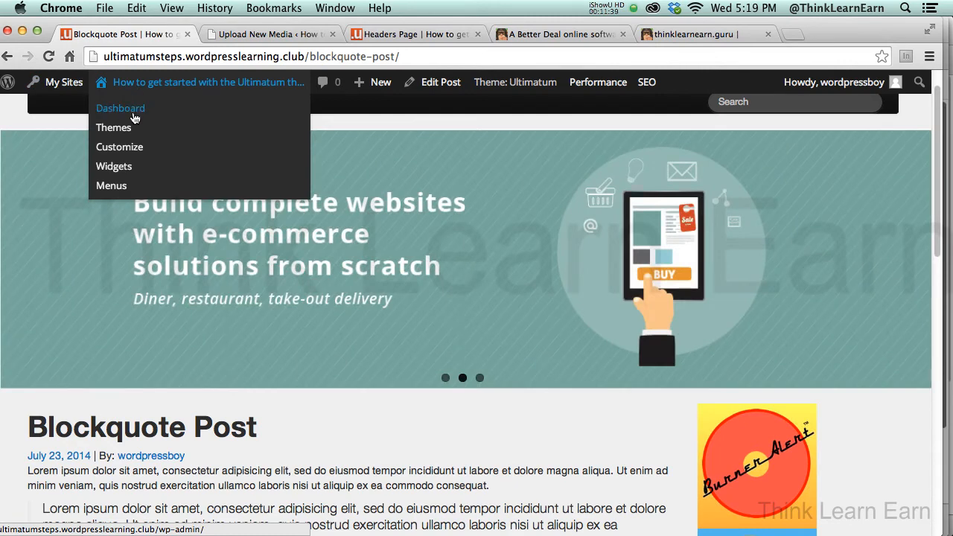
pyautogui.click(137, 111)
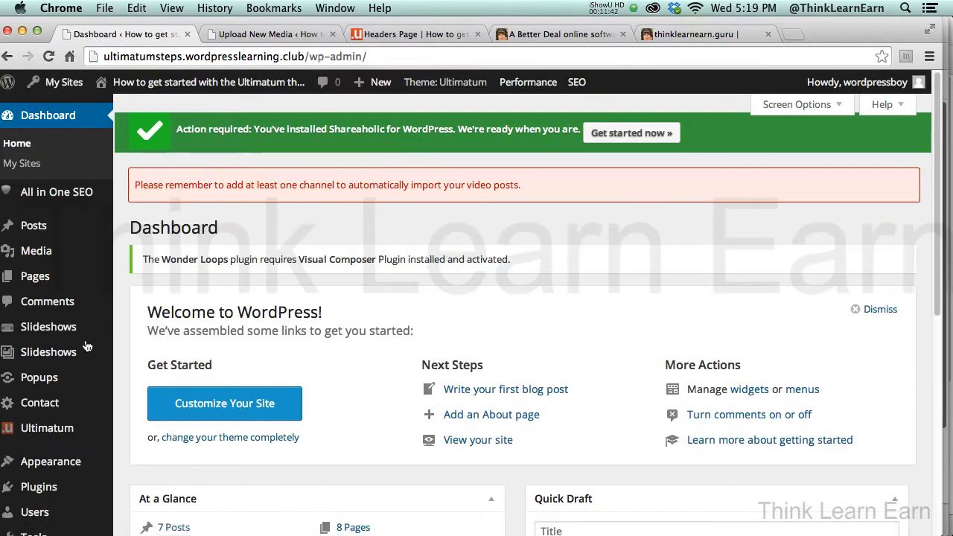
pyautogui.moveTo(74, 330)
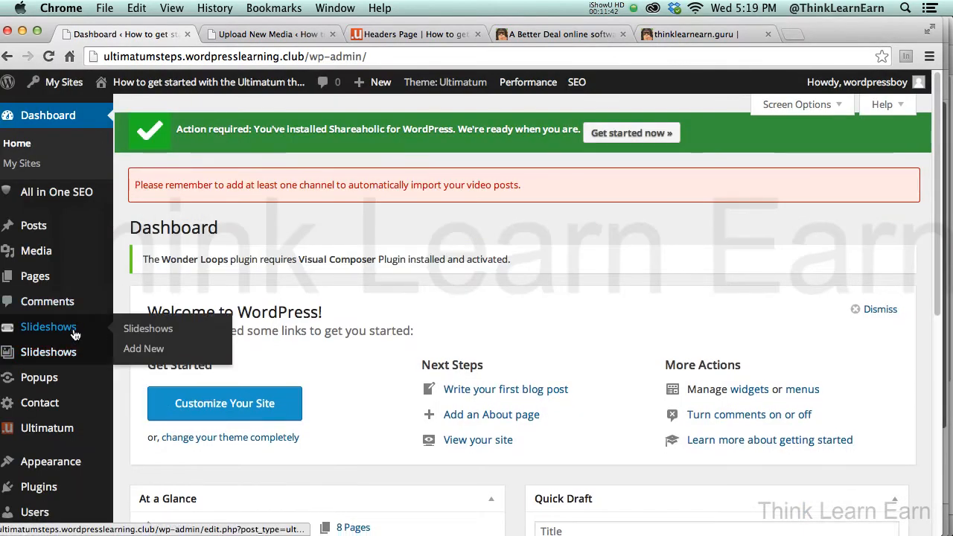
pyautogui.click(151, 329)
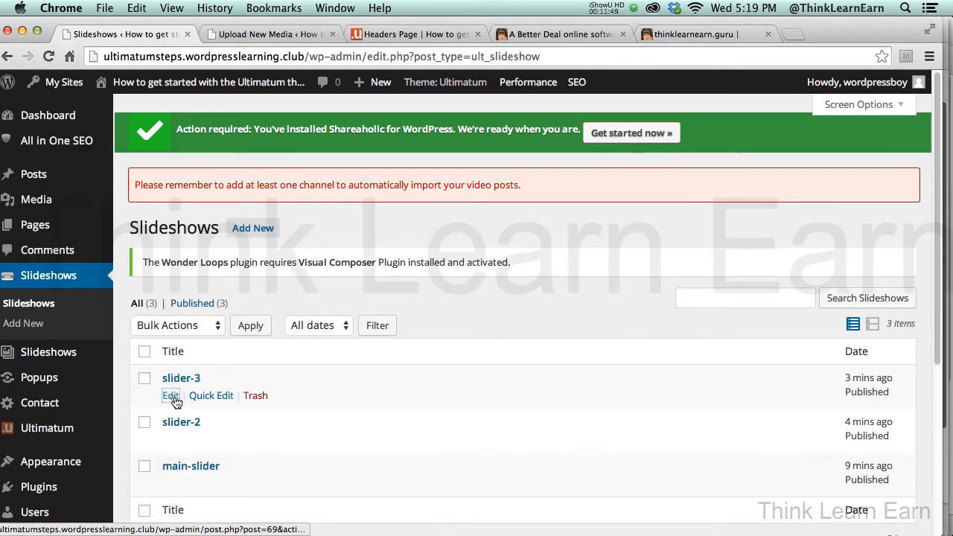
pyautogui.click(172, 397)
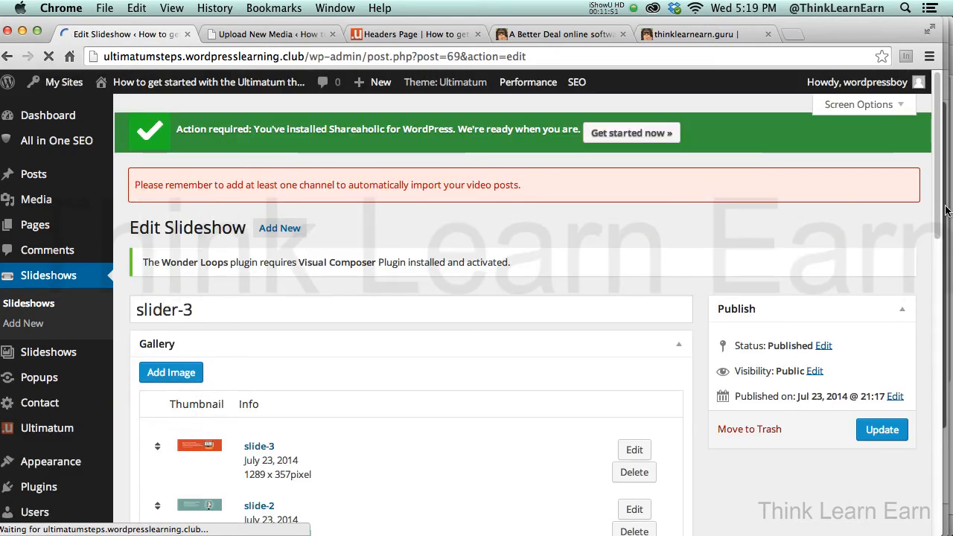
pyautogui.moveTo(945, 211); pyautogui.dragTo(834, 249)
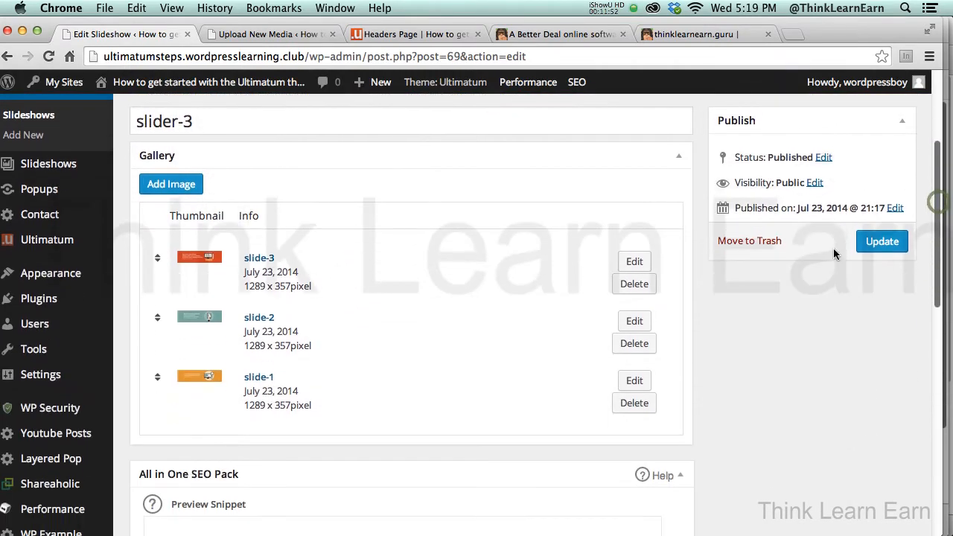
# Open the image settings of slide-3 in the gallery and examine its slideshow title, caption and description fields.
pyautogui.click(636, 261)
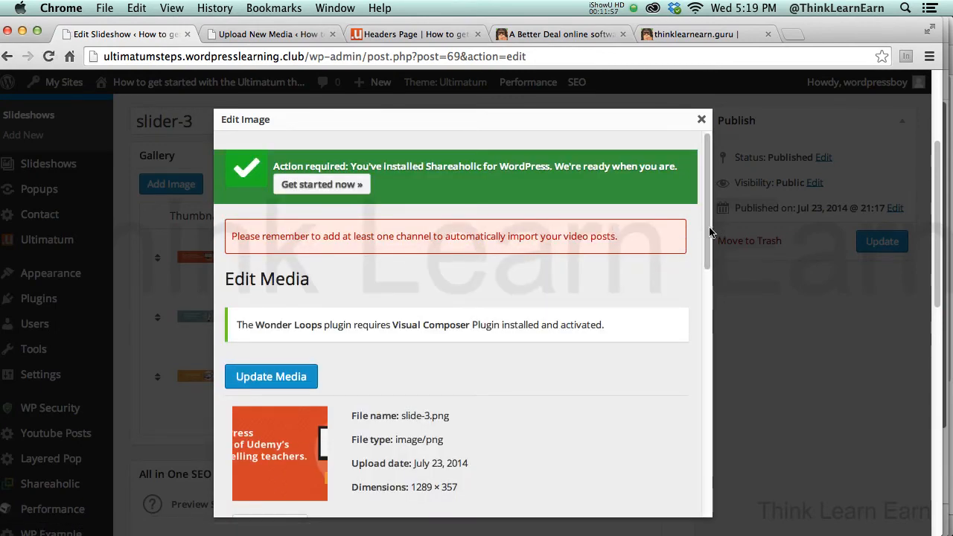
pyautogui.moveTo(711, 233); pyautogui.dragTo(714, 344)
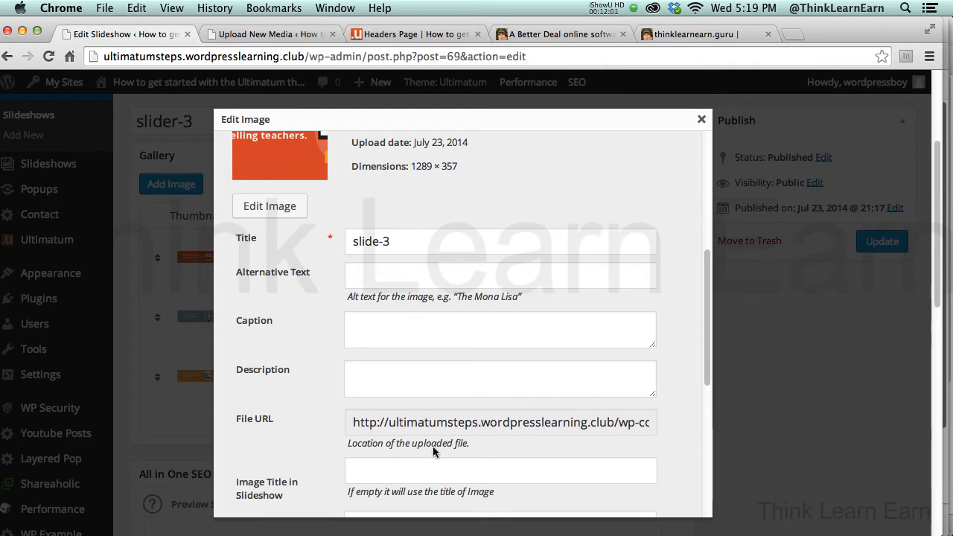
pyautogui.moveTo(701, 372); pyautogui.dragTo(702, 408)
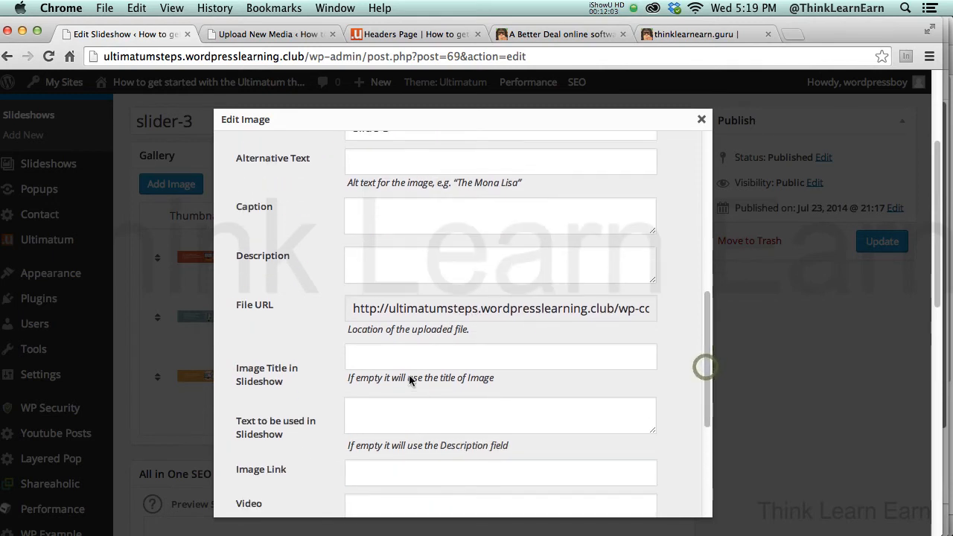
pyautogui.click(406, 357)
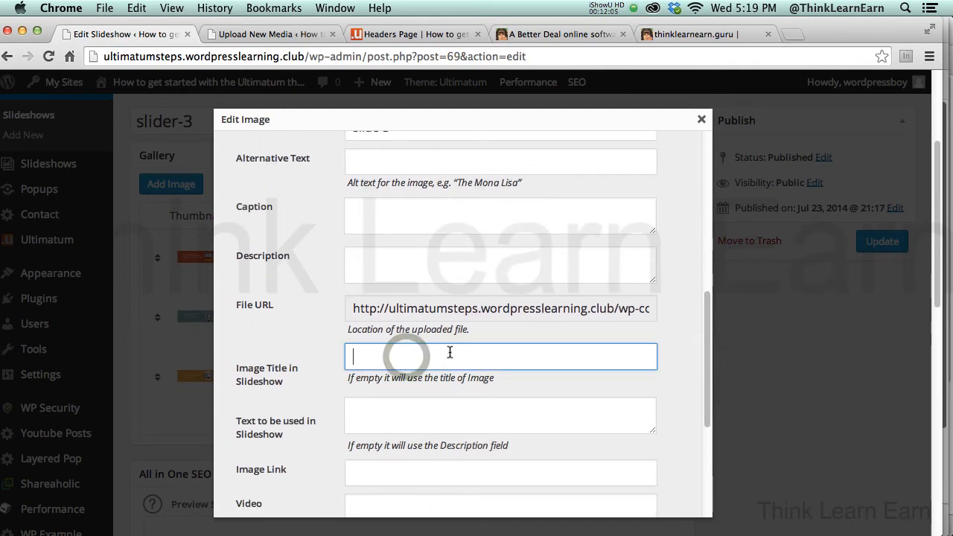
pyautogui.click(423, 218)
pyautogui.click(419, 258)
# Check the title and alternative text fields of slide-3, then close its image settings without changes.
pyautogui.moveTo(709, 302); pyautogui.dragTo(715, 281)
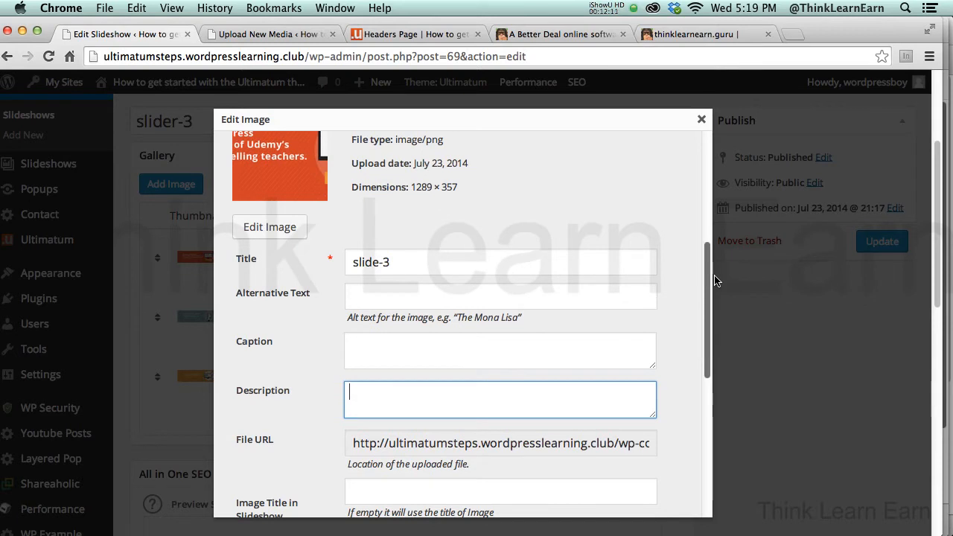
pyautogui.tripleClick(402, 262)
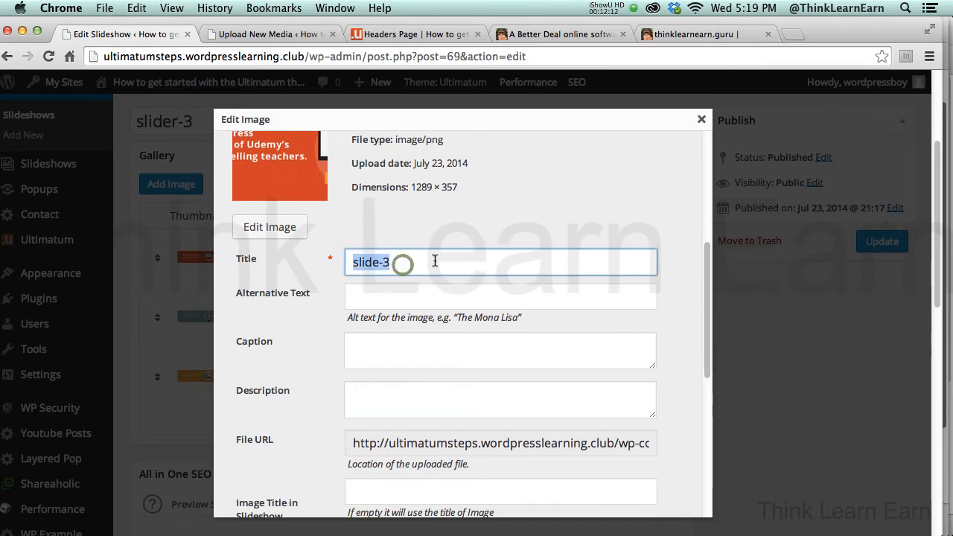
pyautogui.click(427, 298)
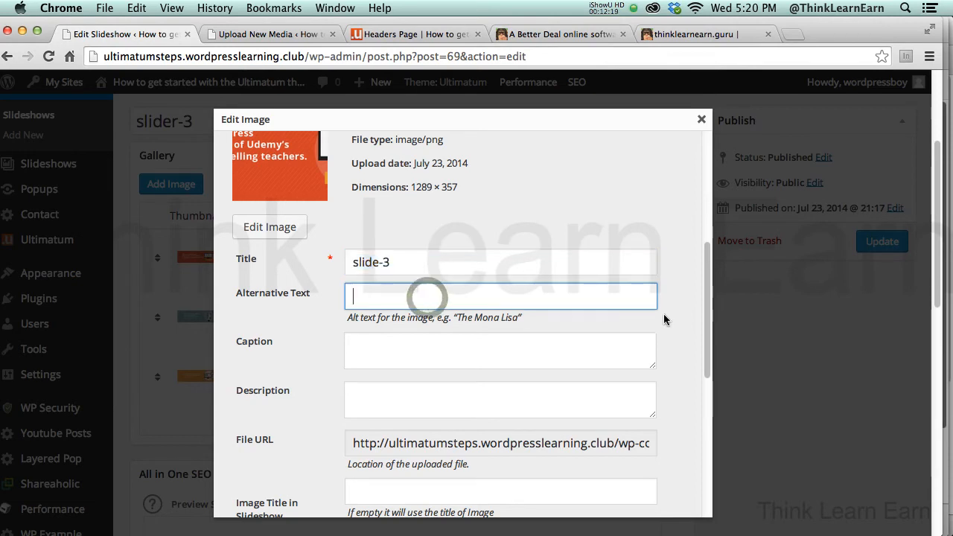
pyautogui.moveTo(703, 317); pyautogui.dragTo(706, 155)
pyautogui.click(702, 119)
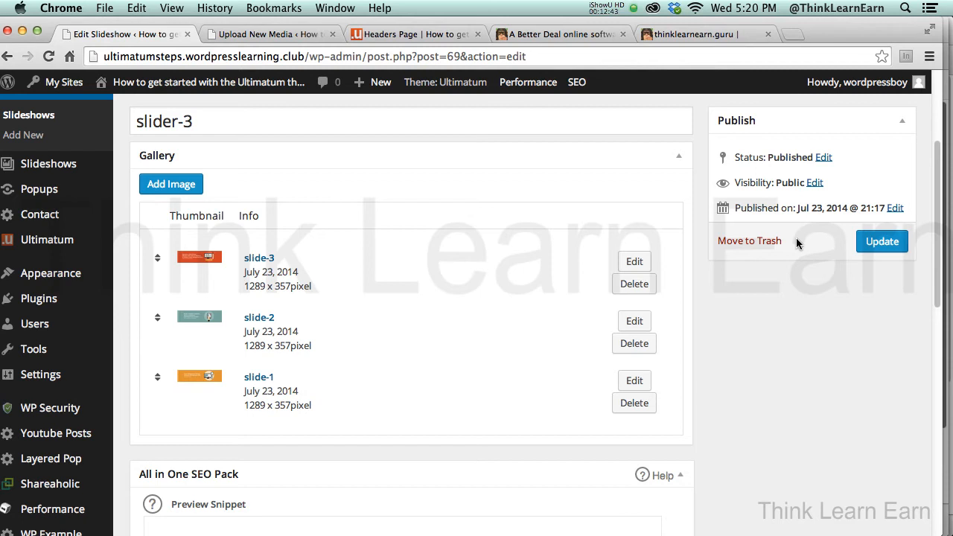
pyautogui.moveTo(775, 184); pyautogui.dragTo(788, 216)
pyautogui.click(725, 9)
pyautogui.click(724, 9)
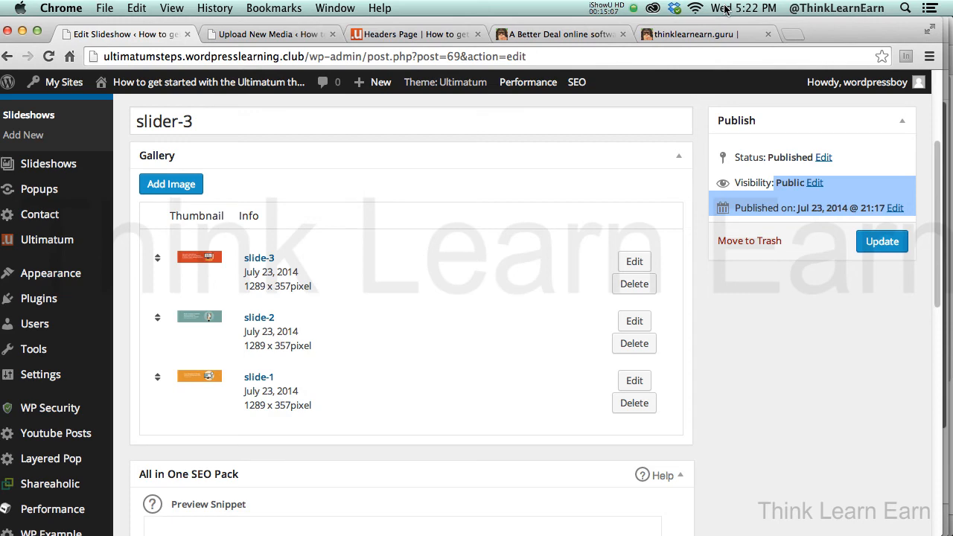
# Open the website thinklearnearn.partners in a new browser tab.
pyautogui.press('super+t')
pyautogui.click(446, 52)
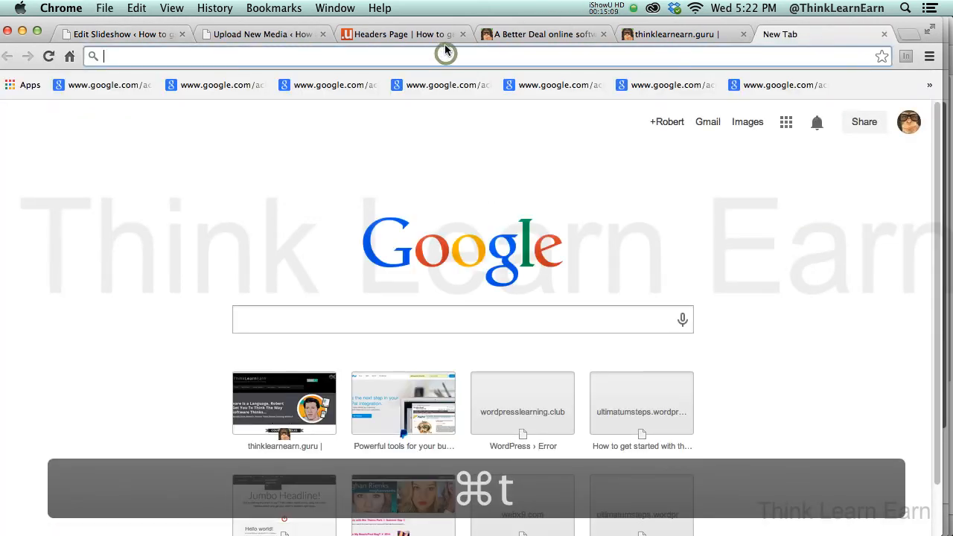
pyautogui.write('thinklearnearn.guru')
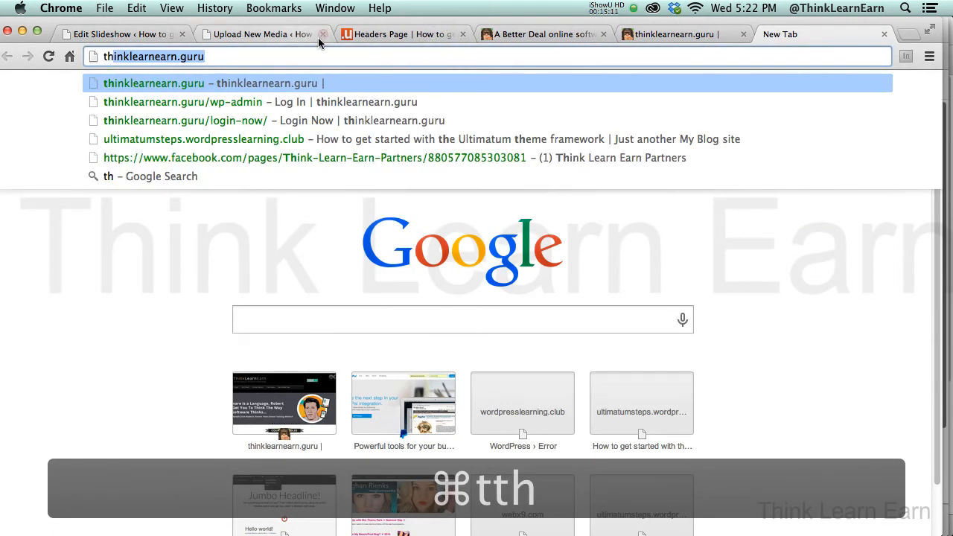
pyautogui.doubleClick(192, 58)
pyautogui.write('partner')
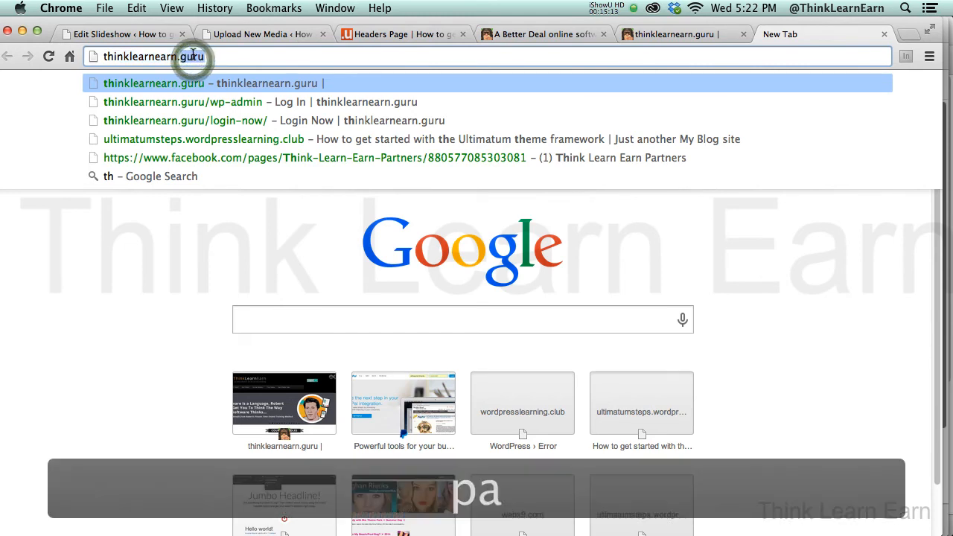
pyautogui.write('s')
pyautogui.press('Return')
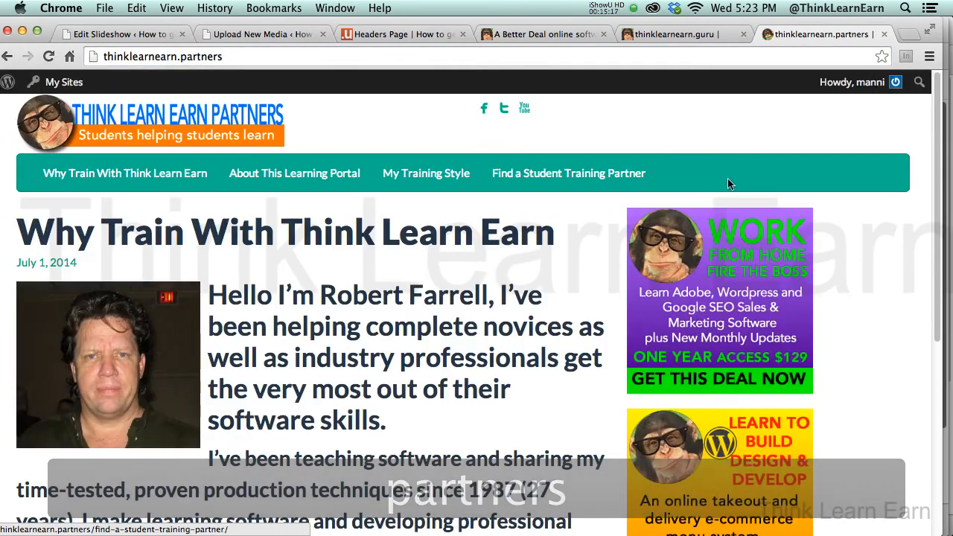
# Look over the partners home page, view the thinklearnearn.guru home page, and return to the partners site.
pyautogui.moveTo(934, 160); pyautogui.dragTo(931, 195)
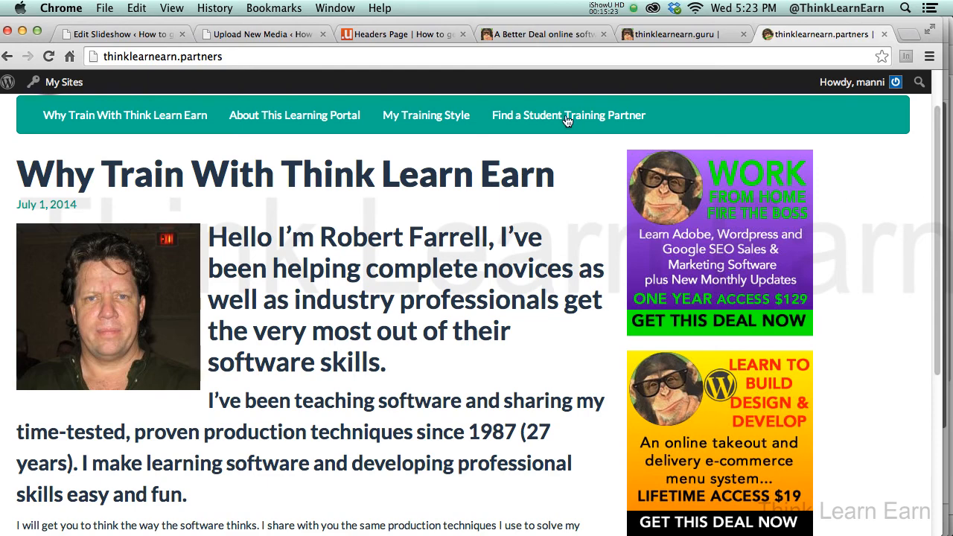
pyautogui.click(673, 36)
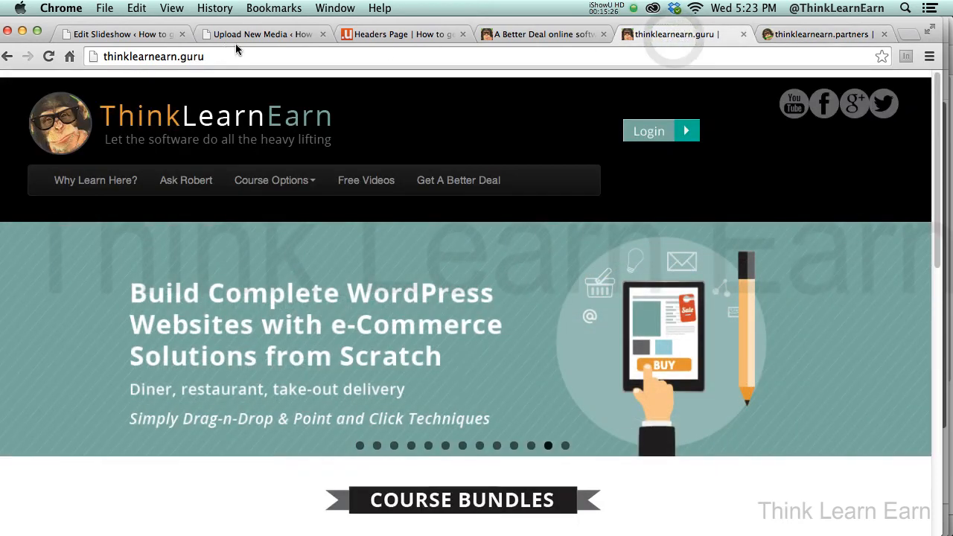
pyautogui.click(779, 37)
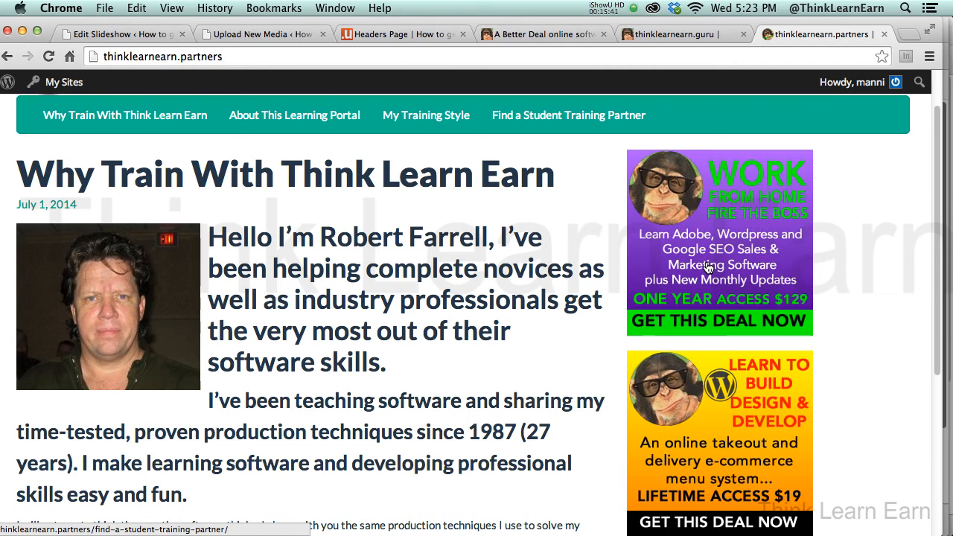
# View the Find a Student Training Partner page twice, returning to the partners home page each time.
pyautogui.click(571, 119)
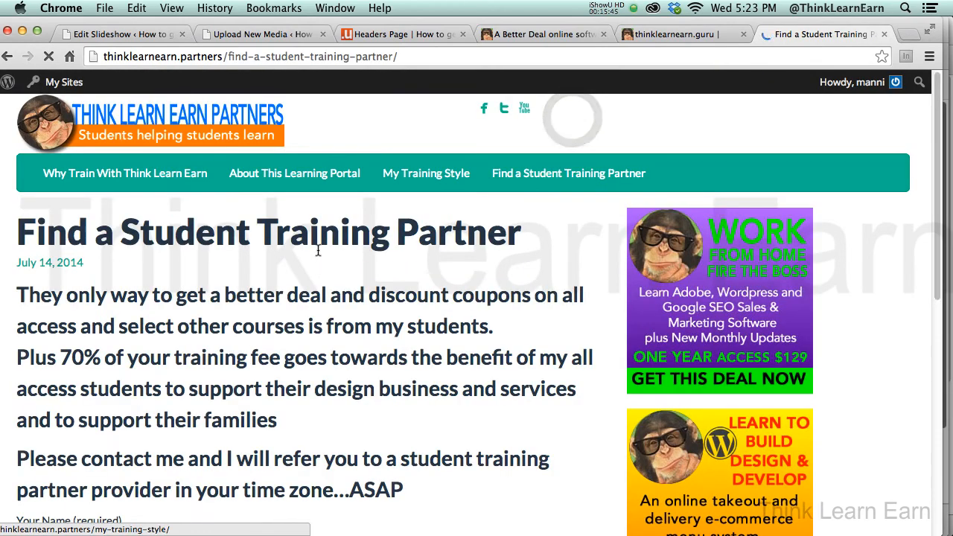
pyautogui.click(930, 211)
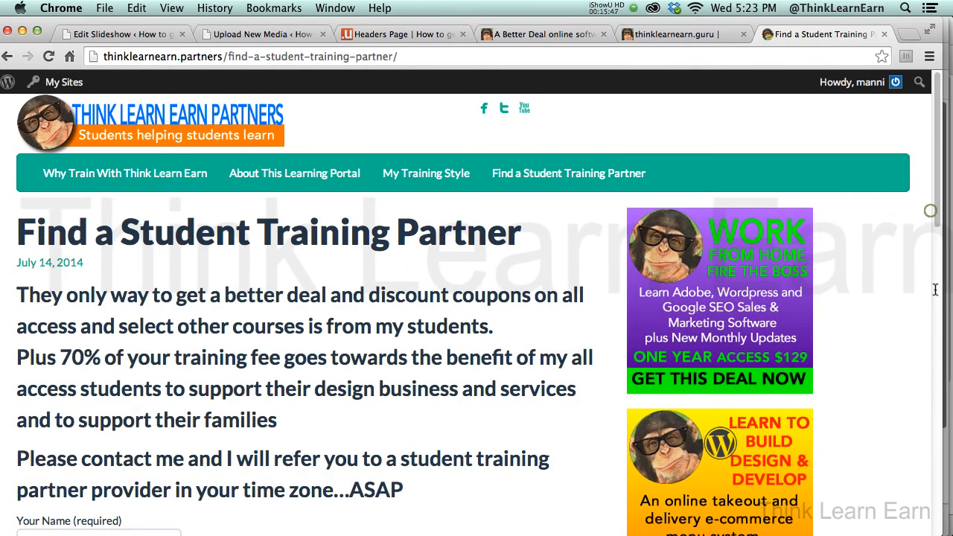
pyautogui.moveTo(937, 213)
pyautogui.mouseDown()
pyautogui.moveTo(936, 261)
pyautogui.moveTo(937, 213)
pyautogui.mouseUp()
pyautogui.click(7, 56)
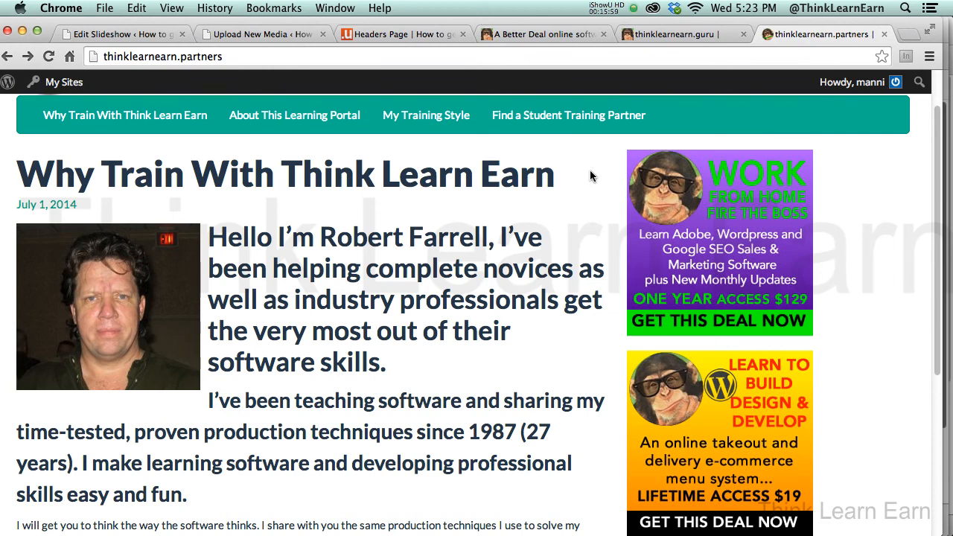
pyautogui.click(565, 115)
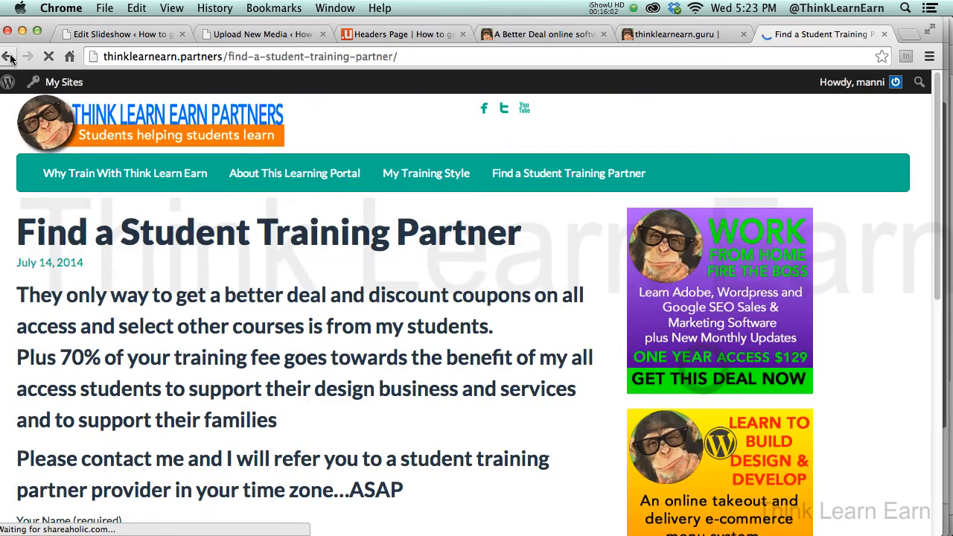
pyautogui.click(8, 56)
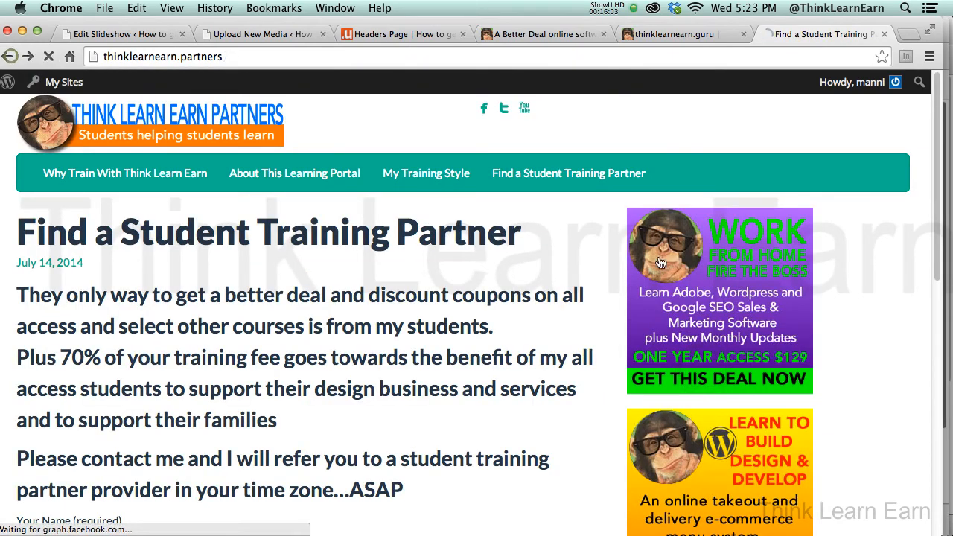
# Examine the side ads and the article text down the partners home page, then return towards its beginning.
pyautogui.moveTo(937, 308); pyautogui.dragTo(938, 353)
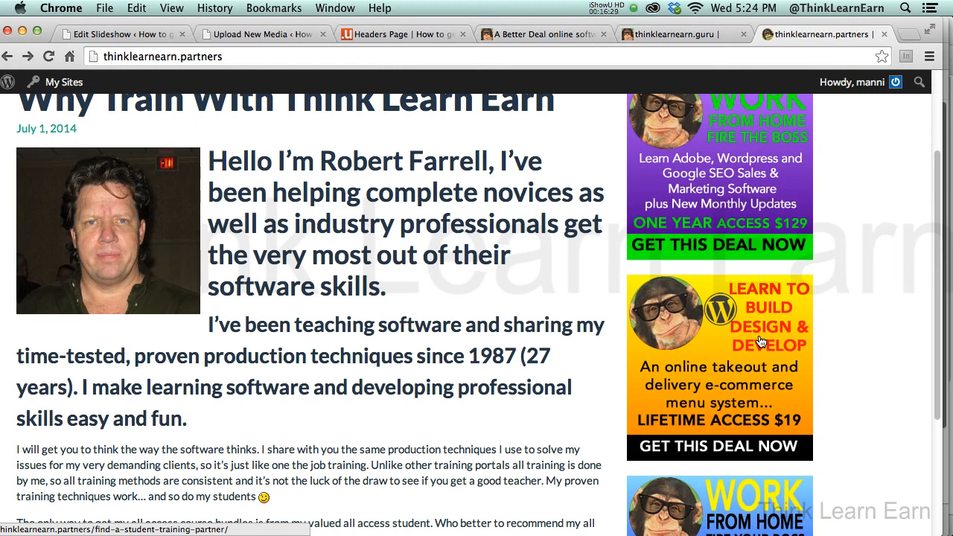
pyautogui.moveTo(933, 345); pyautogui.dragTo(937, 471)
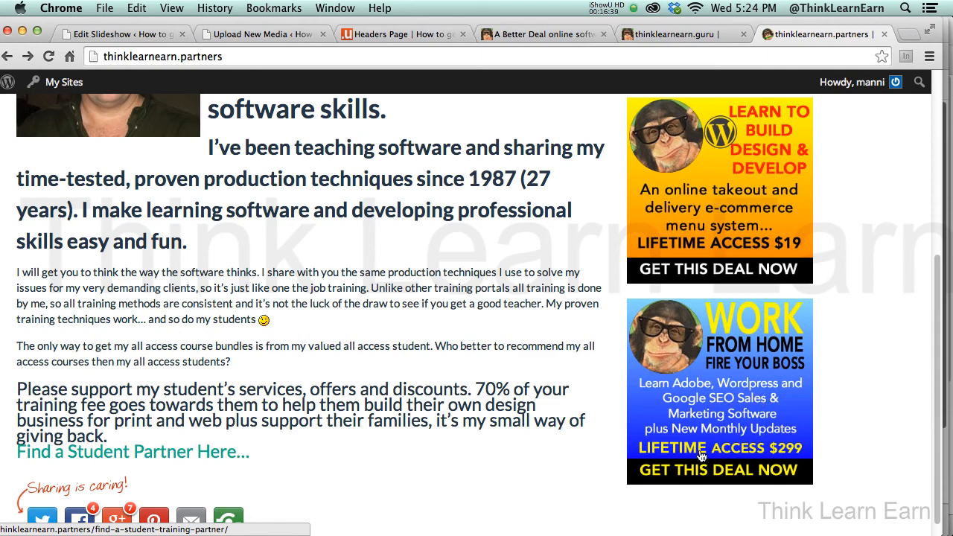
pyautogui.scroll(5, 921, 216)
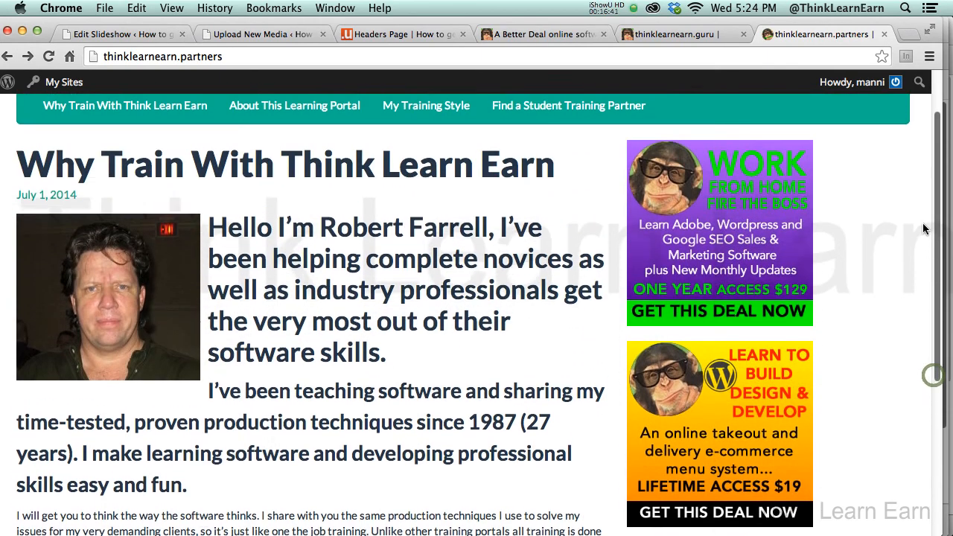